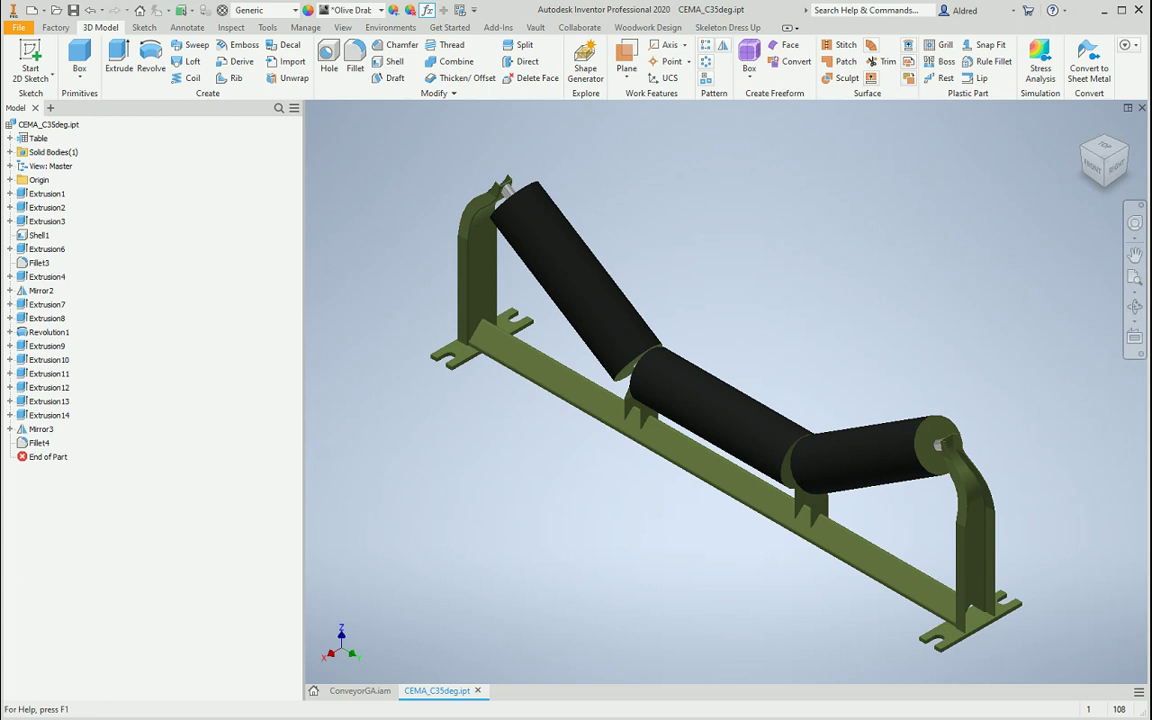
- Open the idler part's parameter table, look over its user parameters, and close the table
left_click(427, 10)
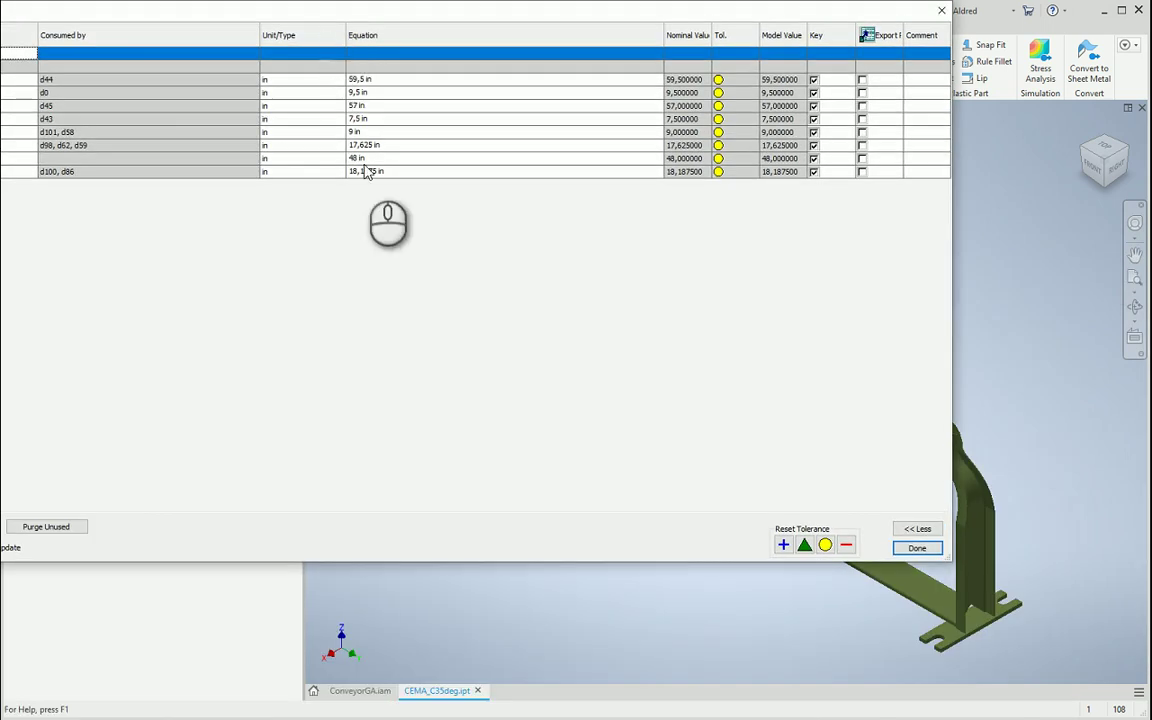
left_click_drag(339, 14, 478, 92)
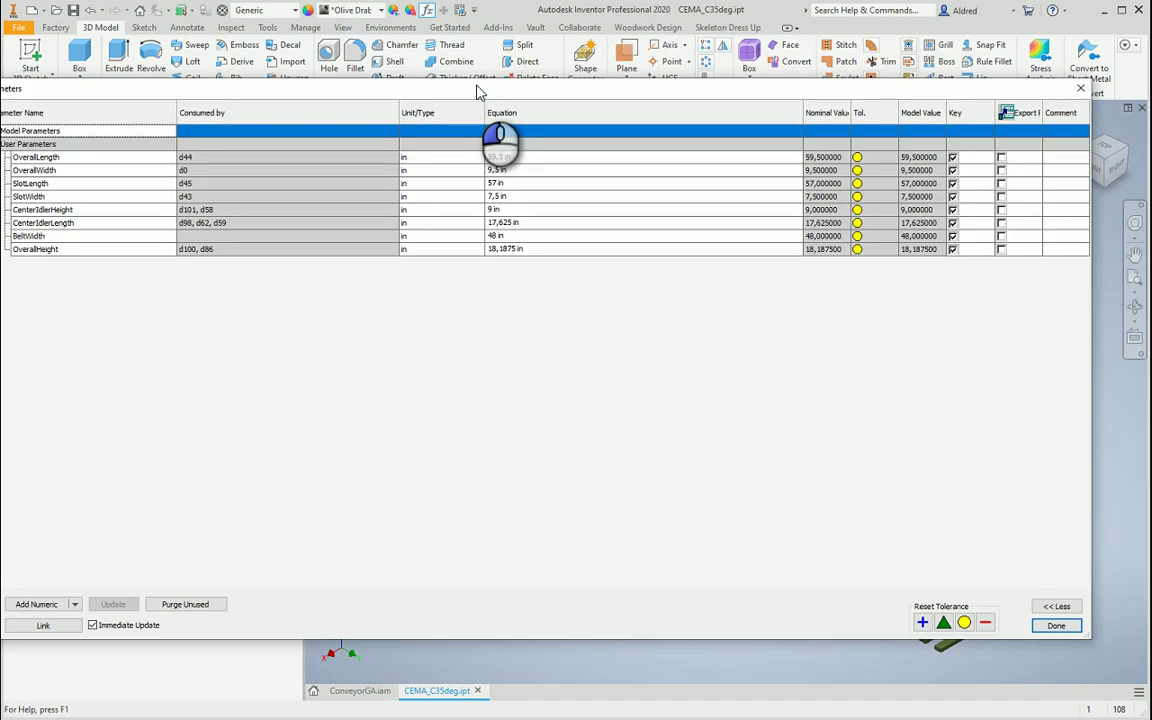
left_click(1080, 88)
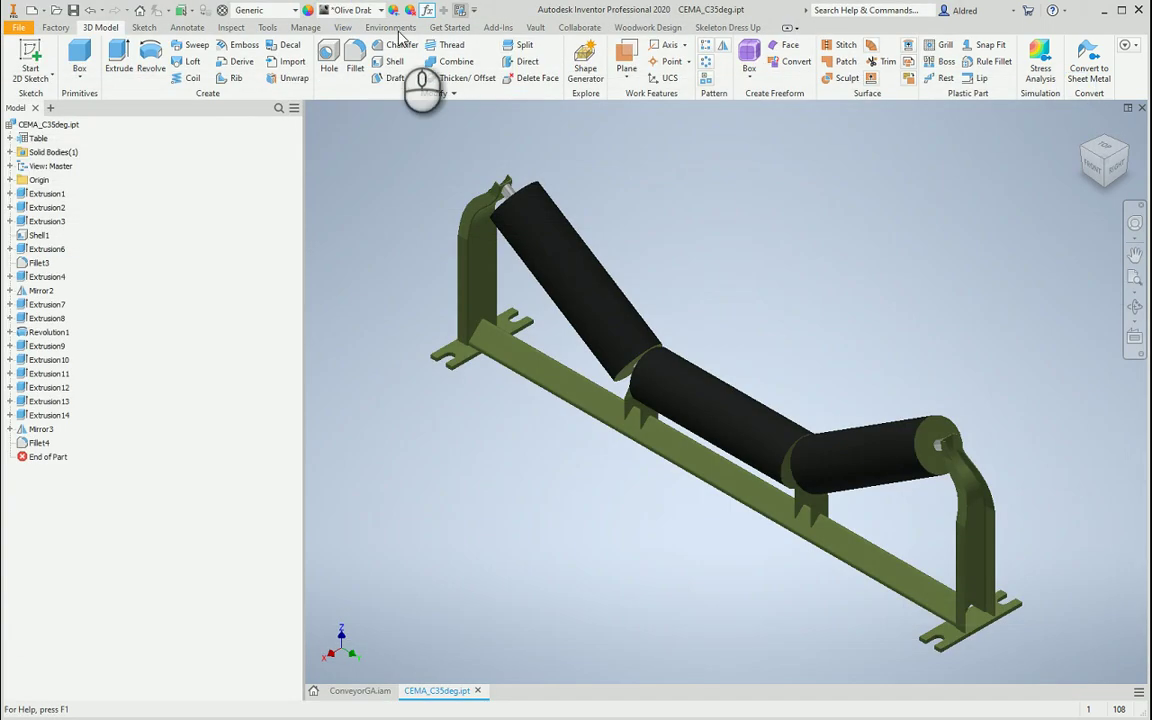
- Reopen the part's parameter table and check which types of user parameter can be added
left_click(312, 29)
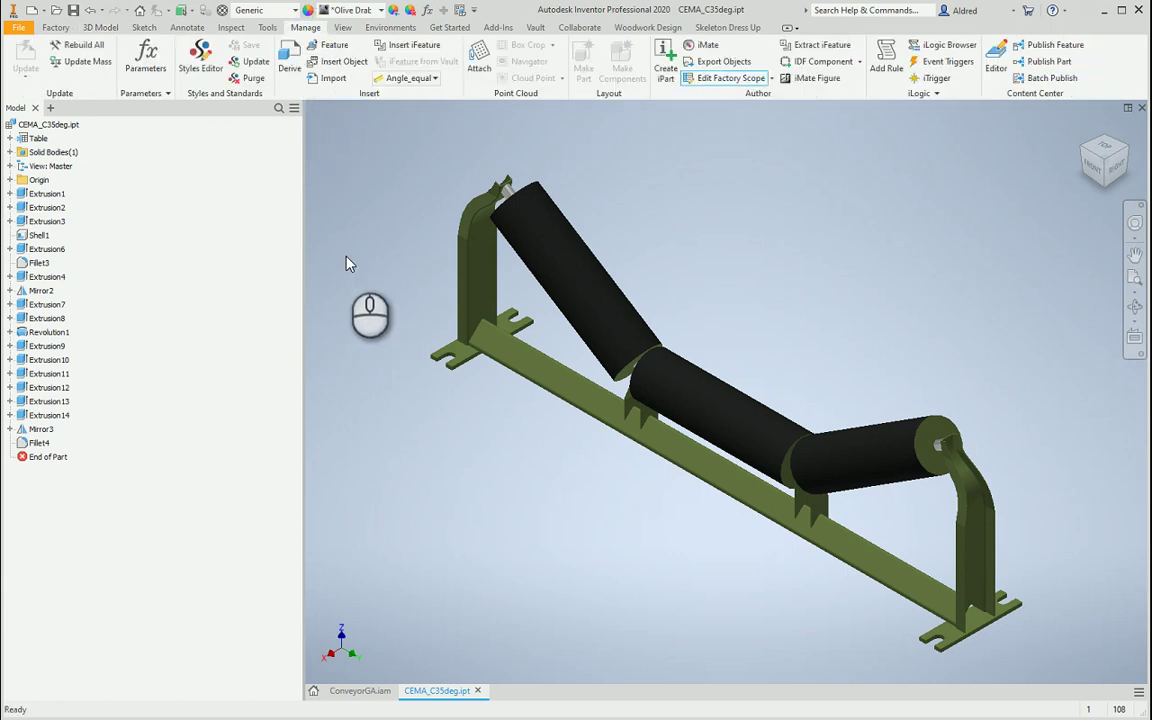
left_click(147, 60)
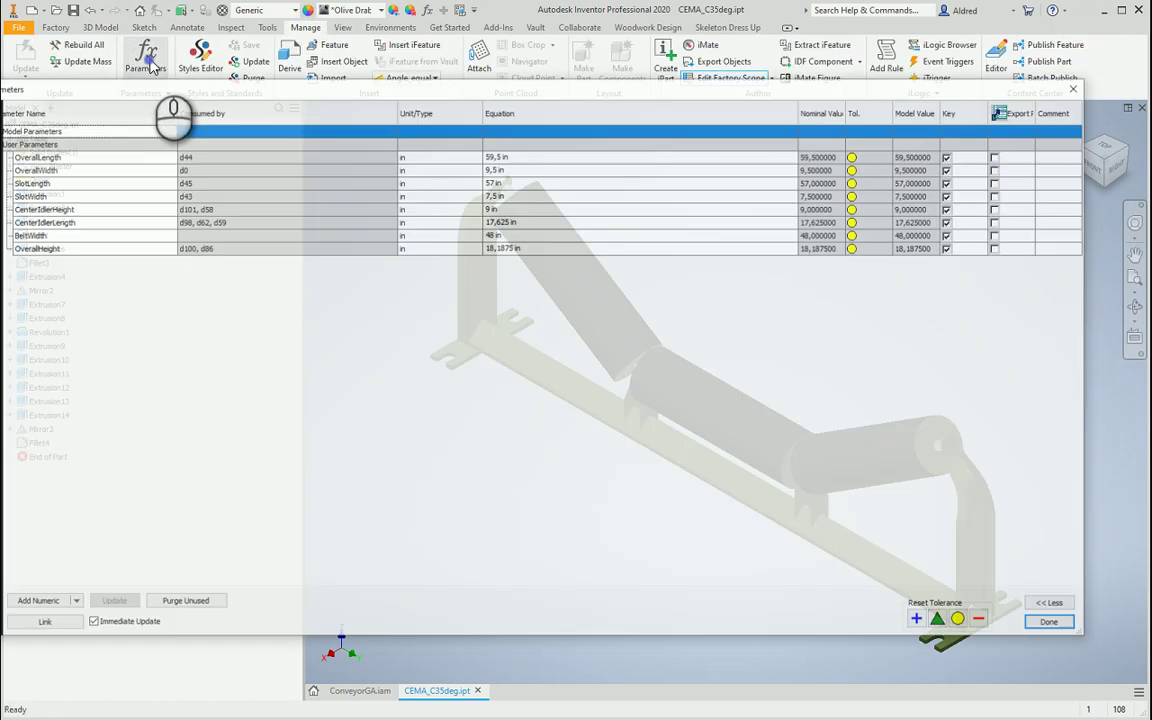
left_click_drag(320, 96, 371, 118)
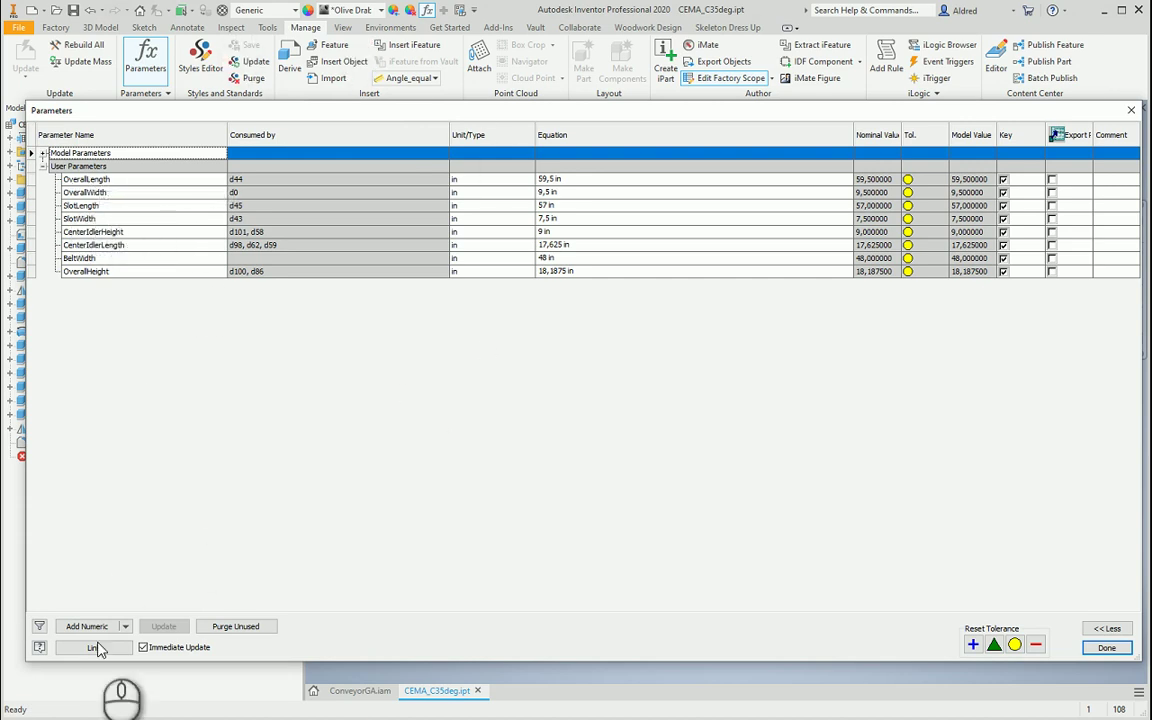
left_click(125, 627)
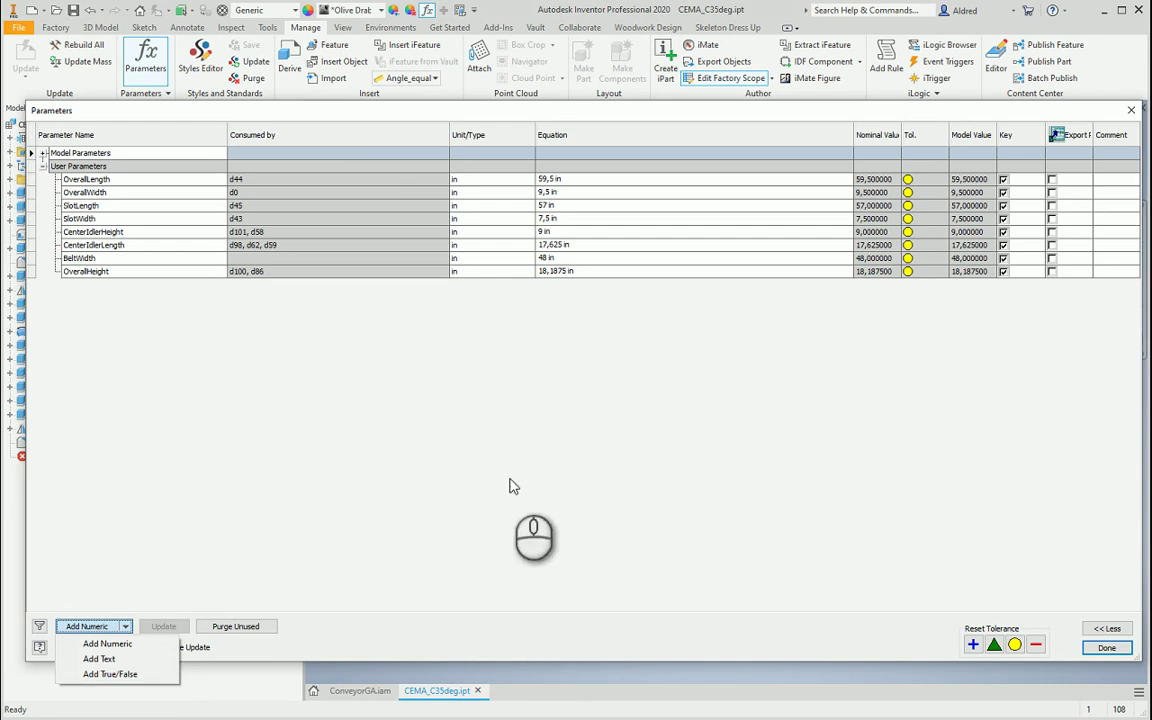
left_click(338, 516)
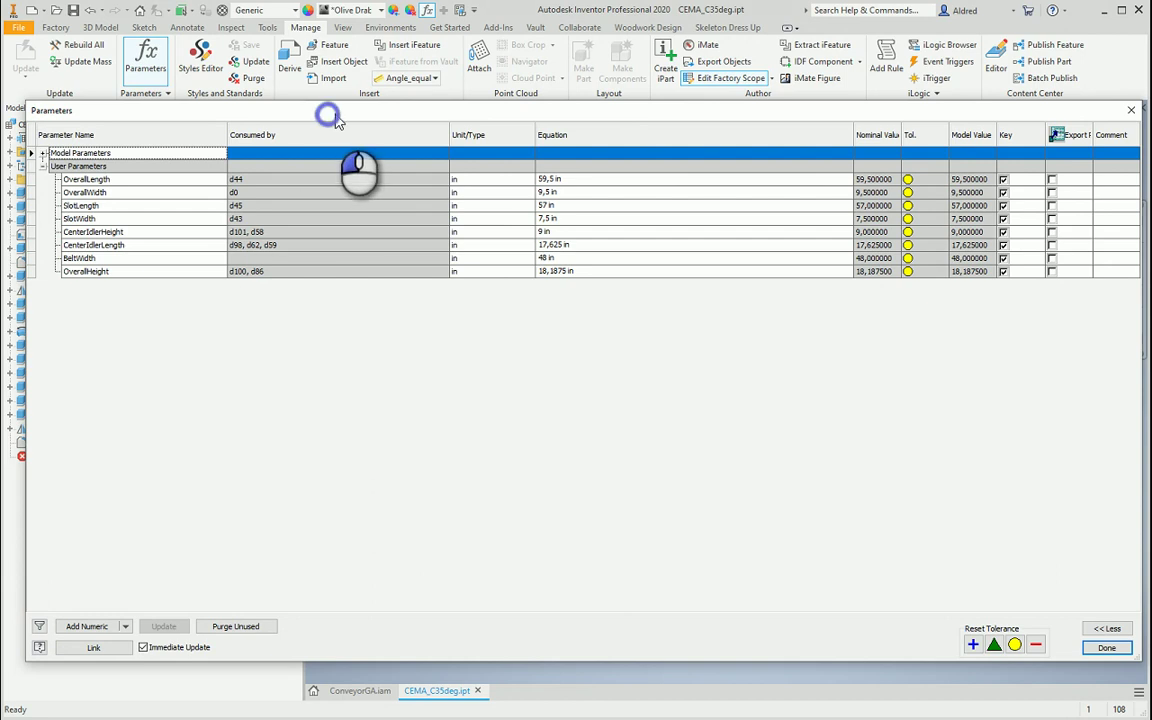
left_click_drag(336, 120, 518, 161)
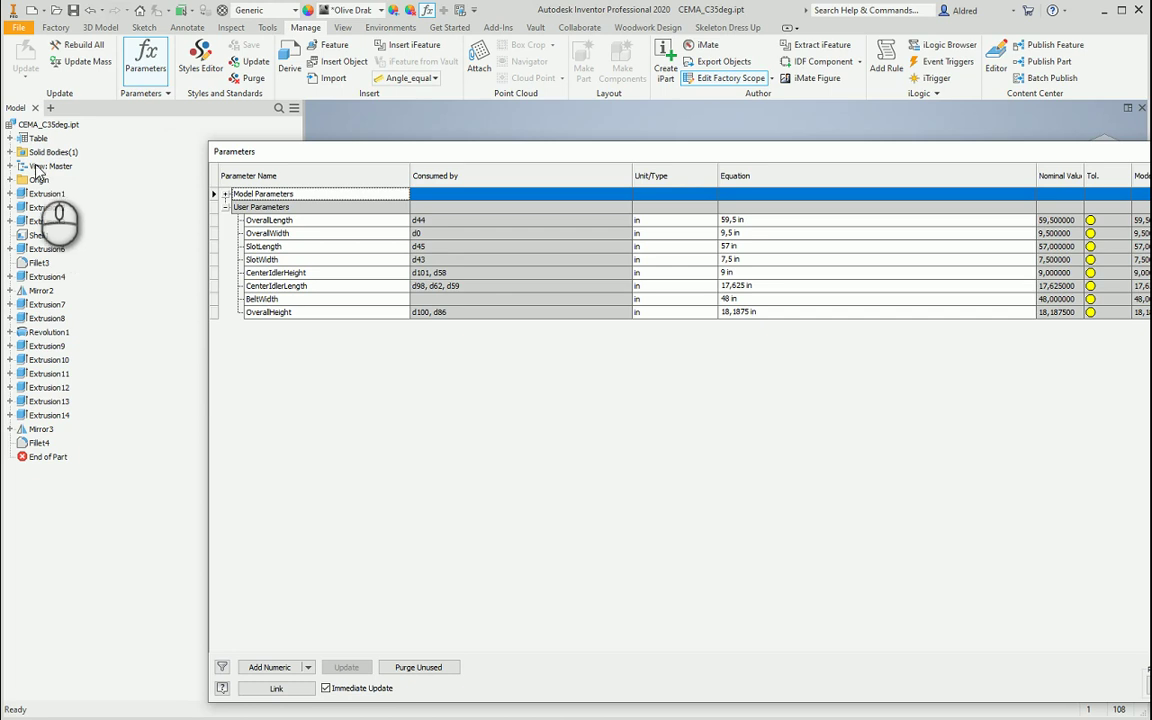
left_click_drag(546, 148, 419, 118)
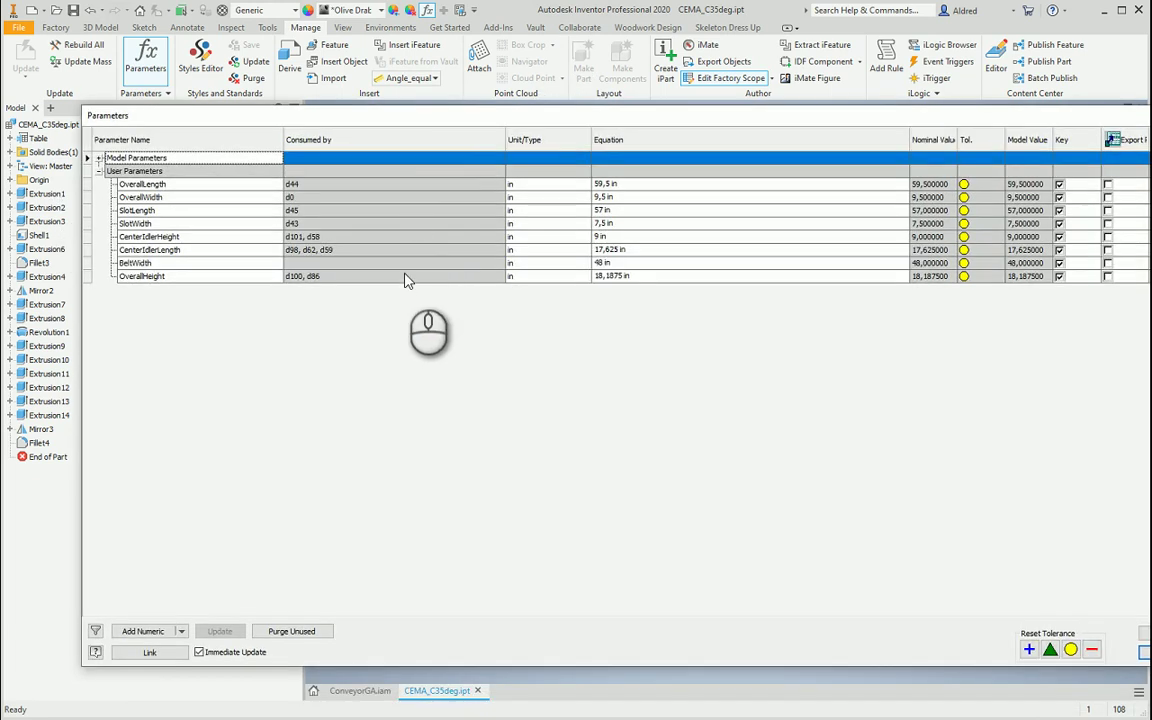
- Check the parameter filter options, expand the model parameters, and review the list down to the user parameters
left_click(96, 633)
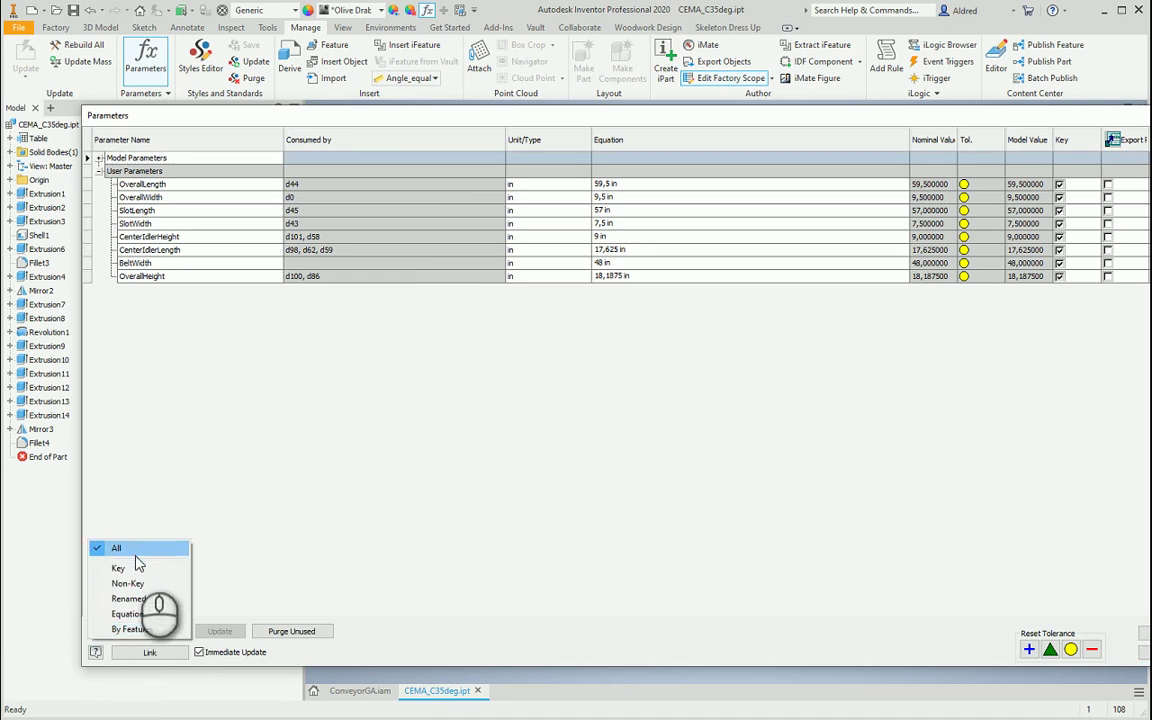
left_click(124, 411)
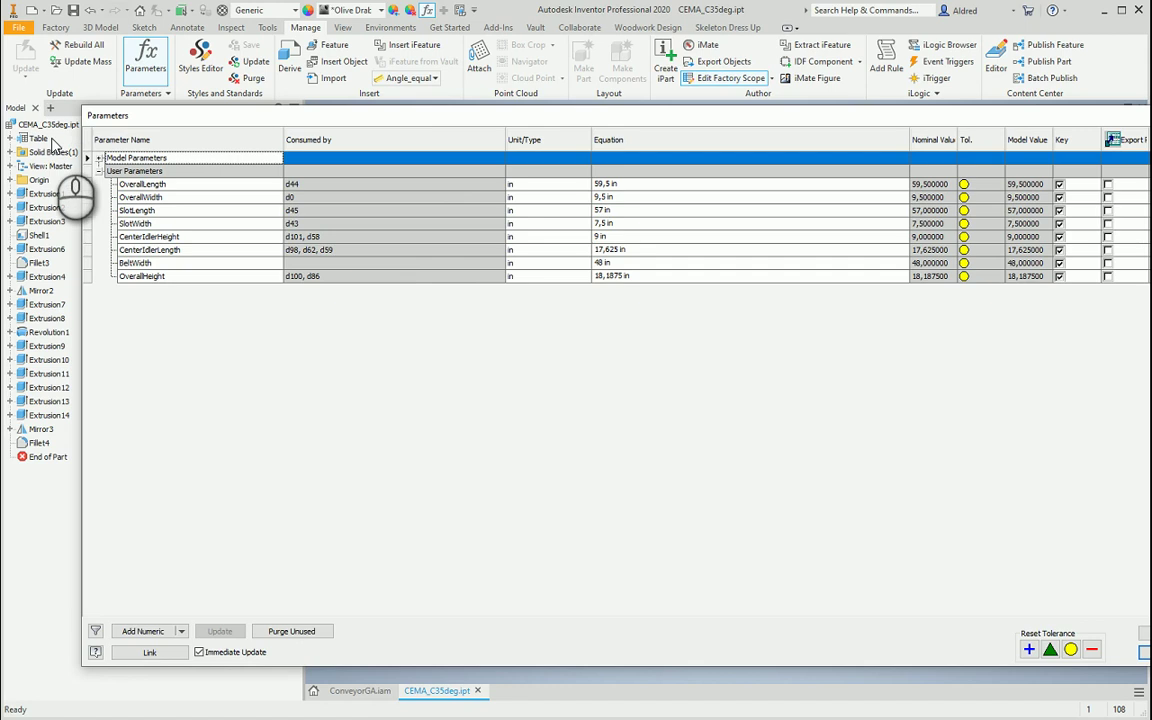
left_click(98, 160)
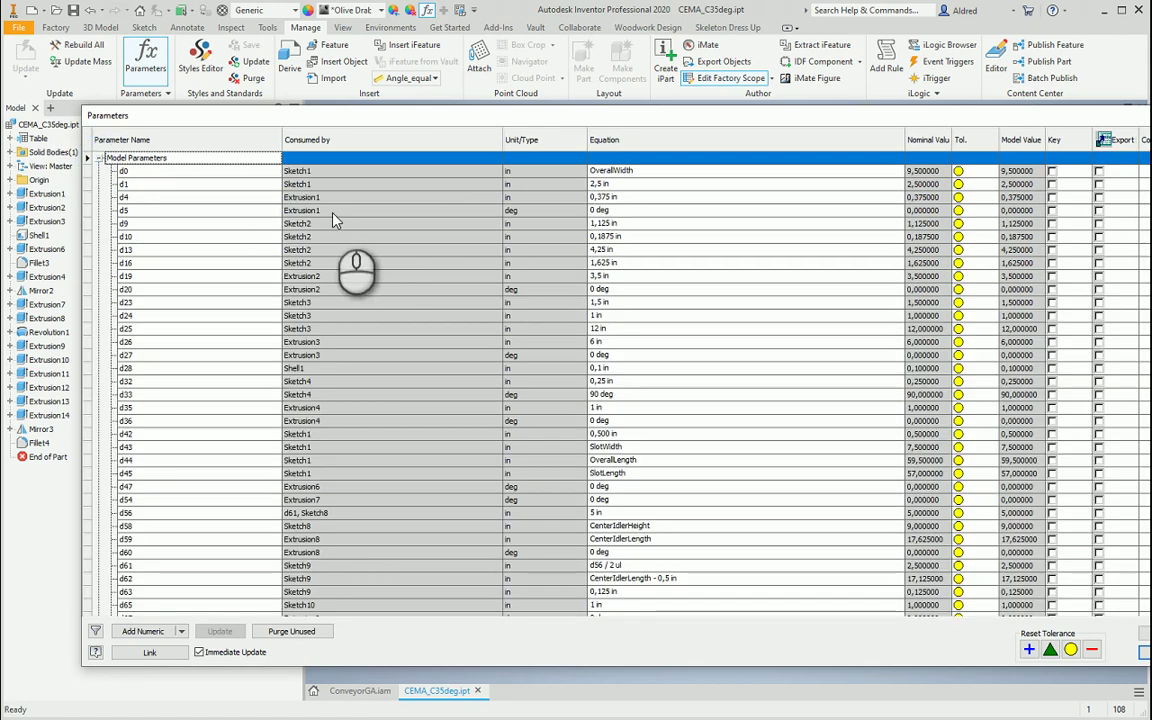
scroll(183, 268, "down", 3)
scroll(190, 300, "down", 4)
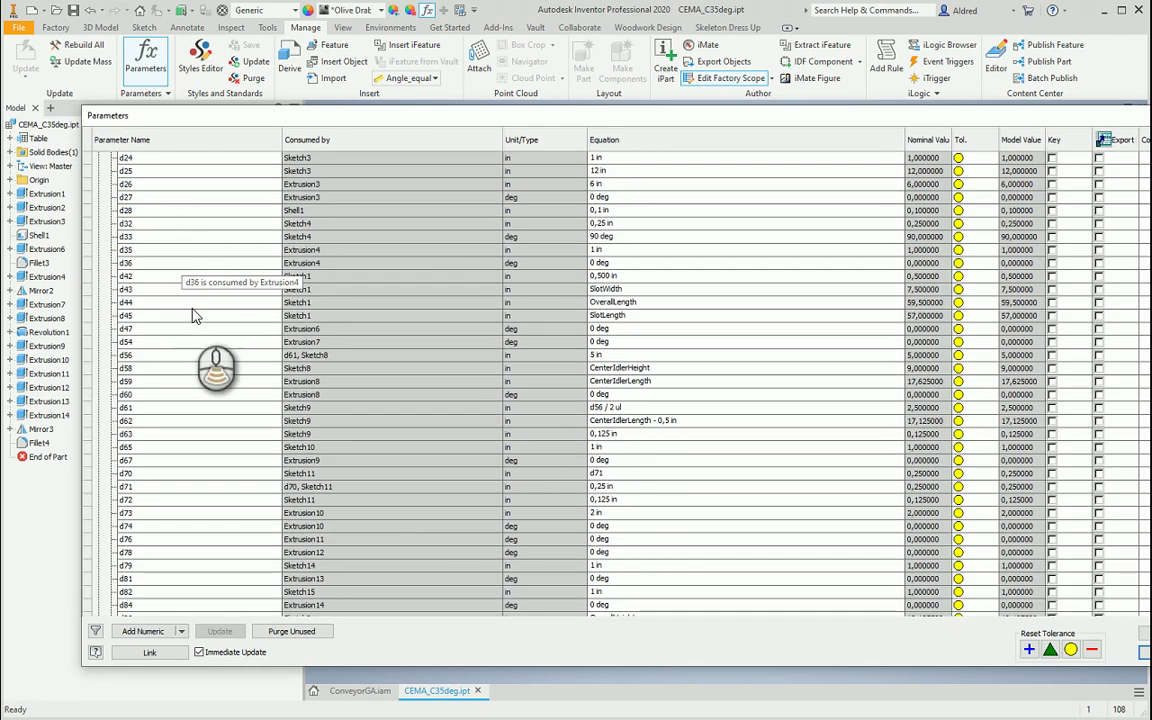
scroll(207, 459, "up", 5)
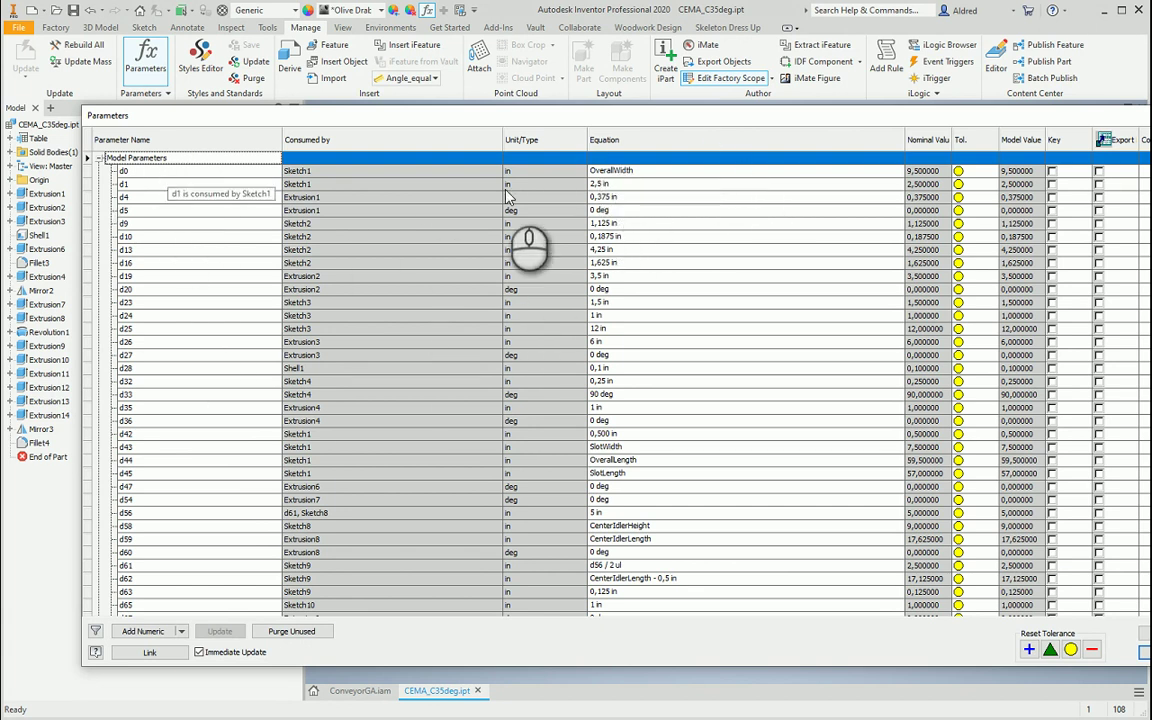
scroll(250, 490, "down", 11)
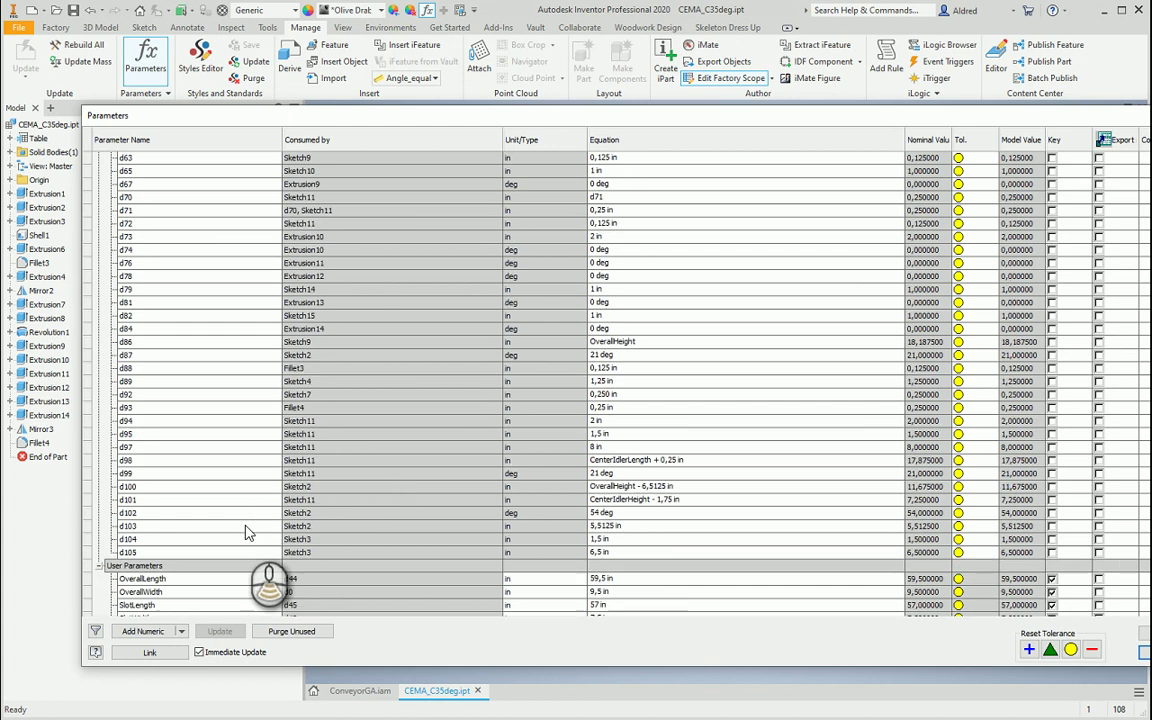
scroll(248, 533, "down", 2)
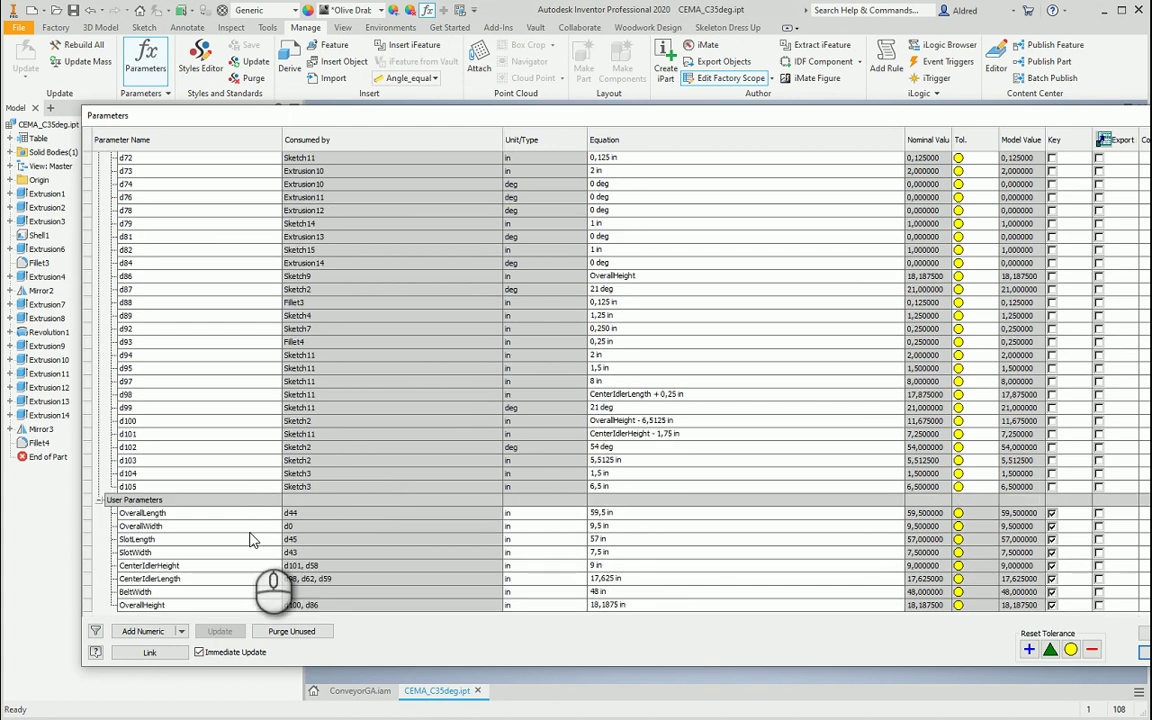
left_click(178, 527)
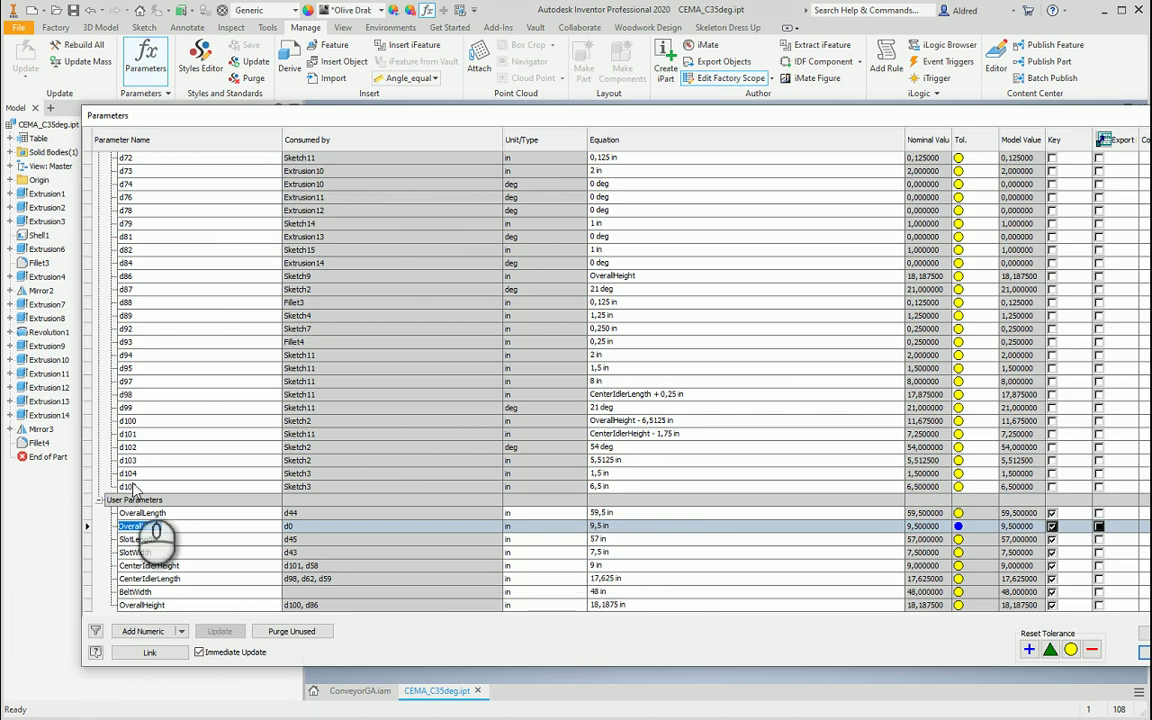
- Filter the parameter table by Key, Non-Key and Renamed in turn, reviewing the parameters listed for each
left_click(97, 634)
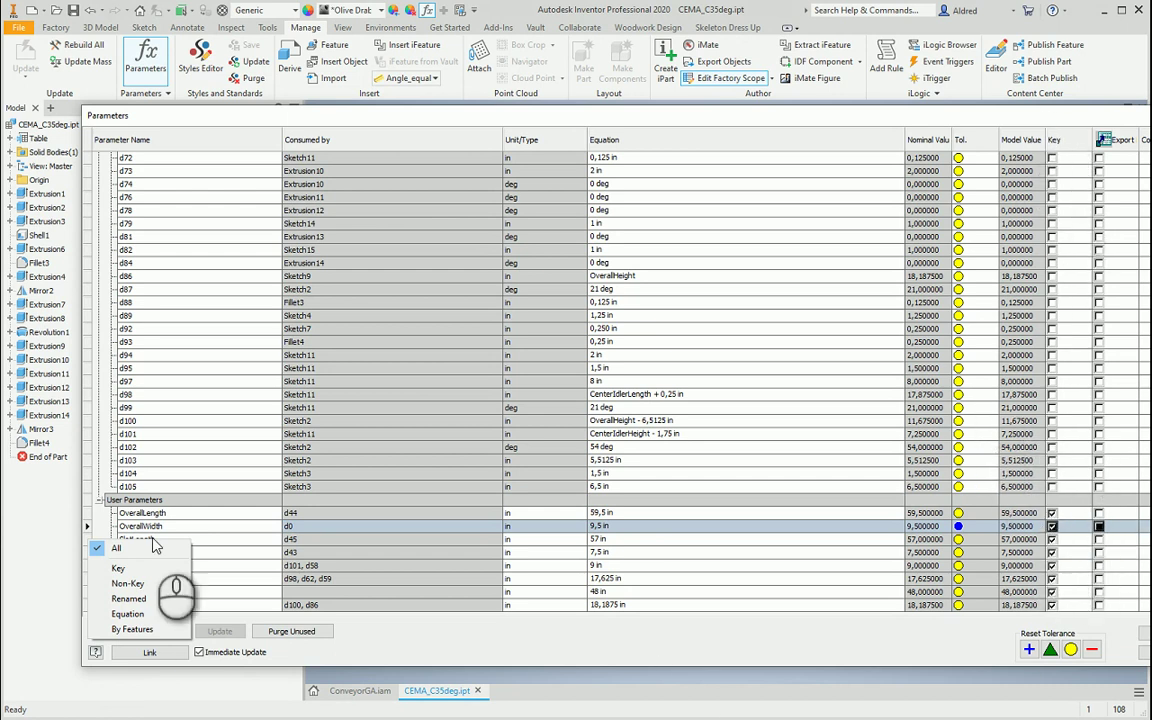
left_click(114, 569)
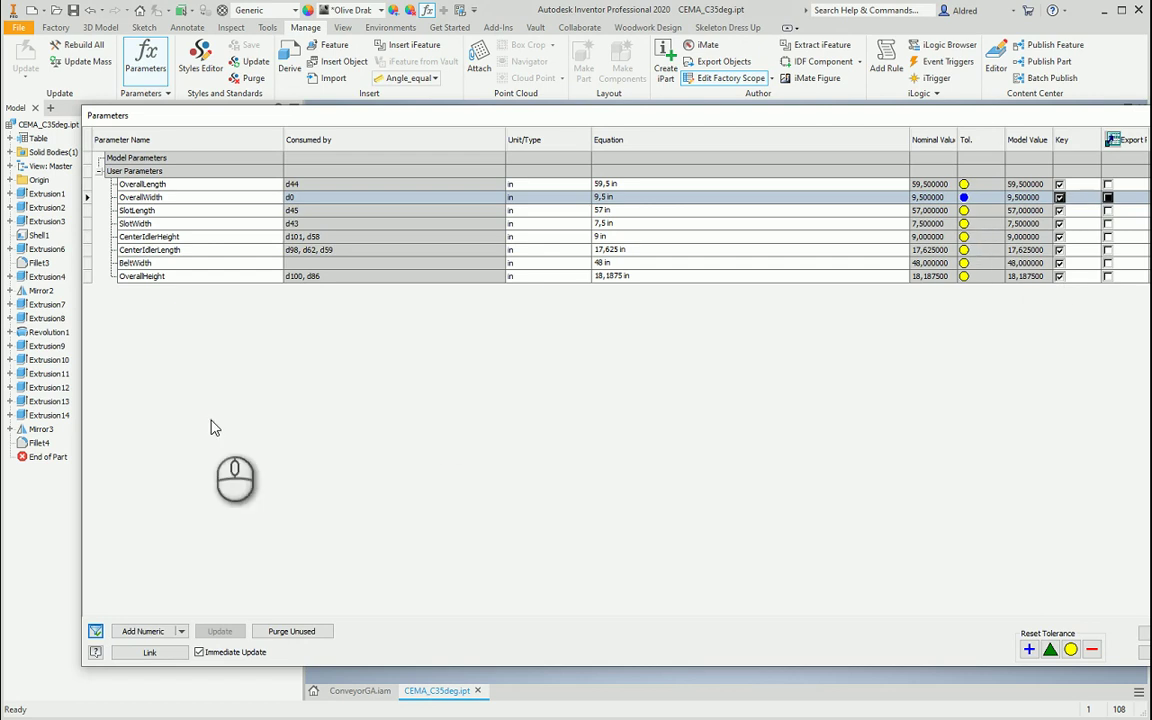
left_click(97, 631)
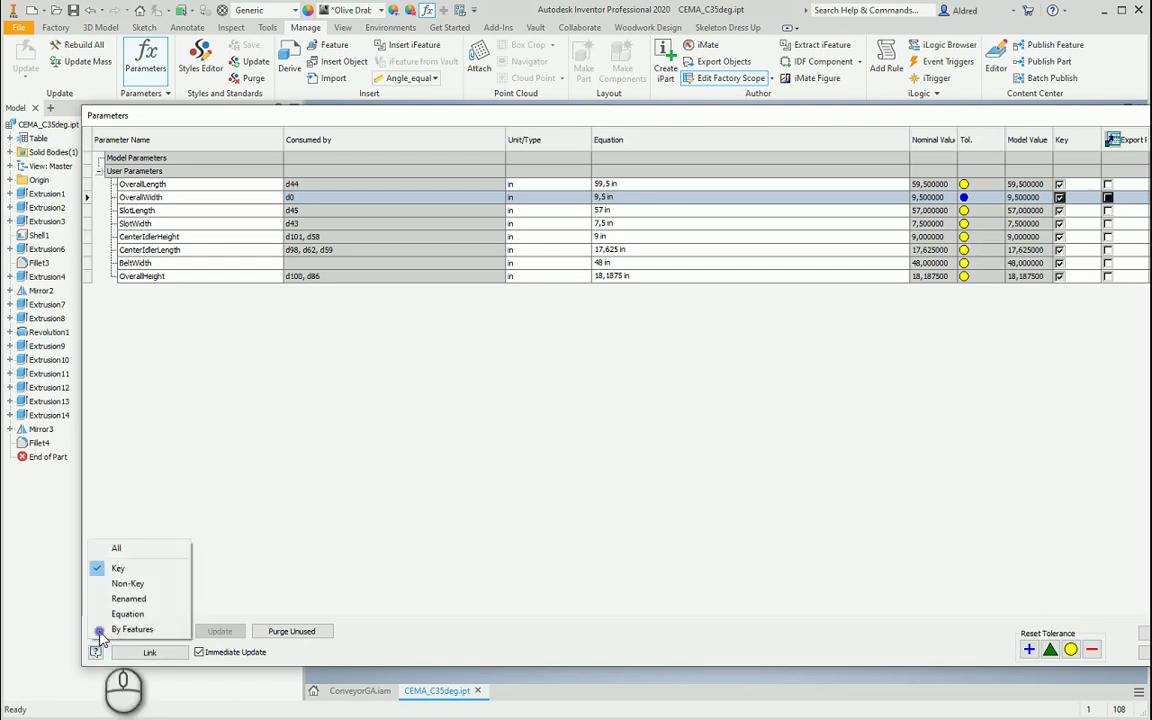
left_click(140, 585)
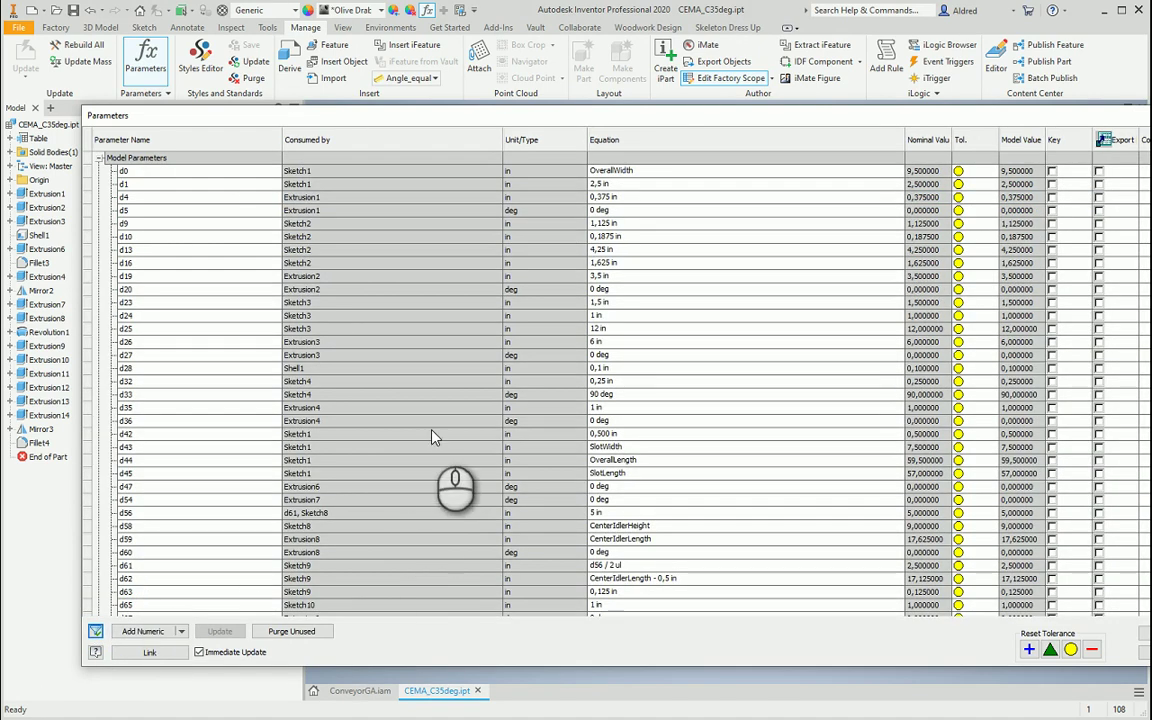
scroll(465, 486, "down", 7)
scroll(519, 527, "down", 3)
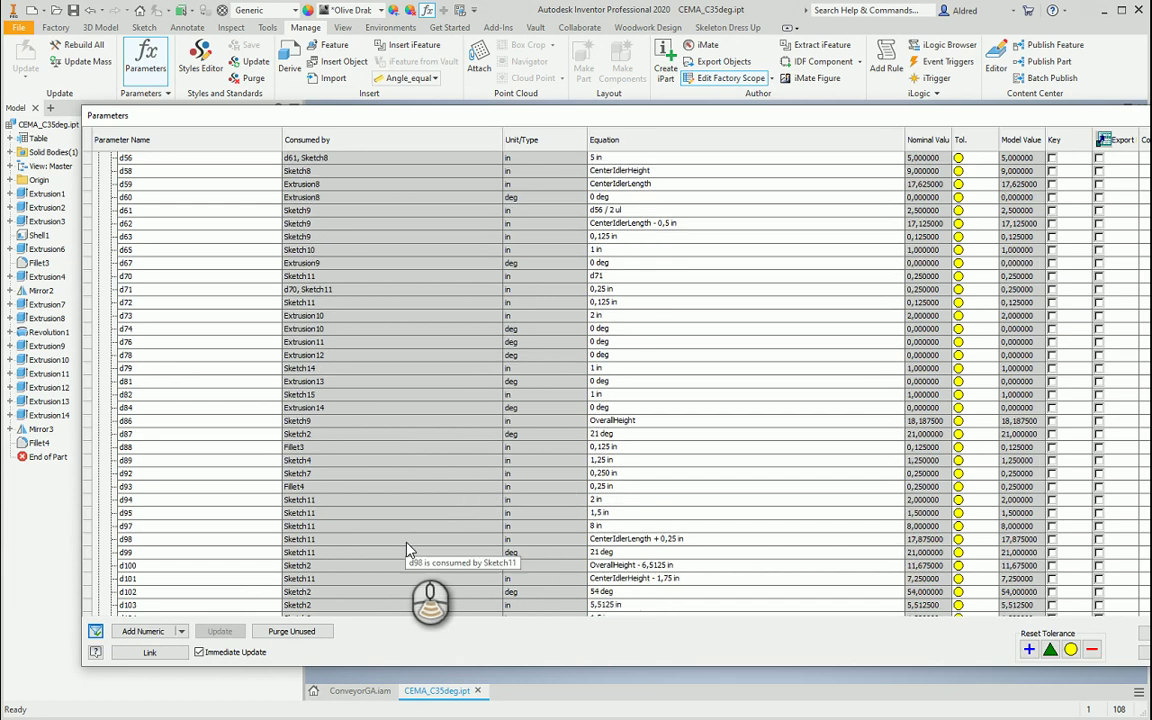
left_click(96, 632)
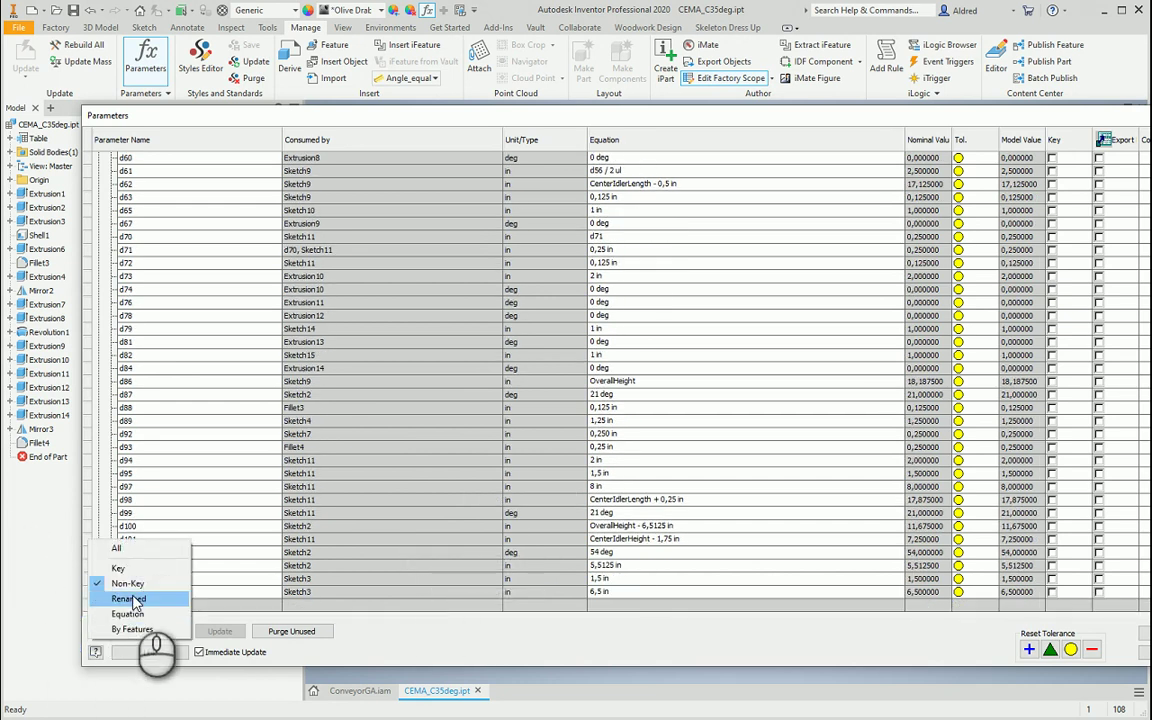
left_click(130, 599)
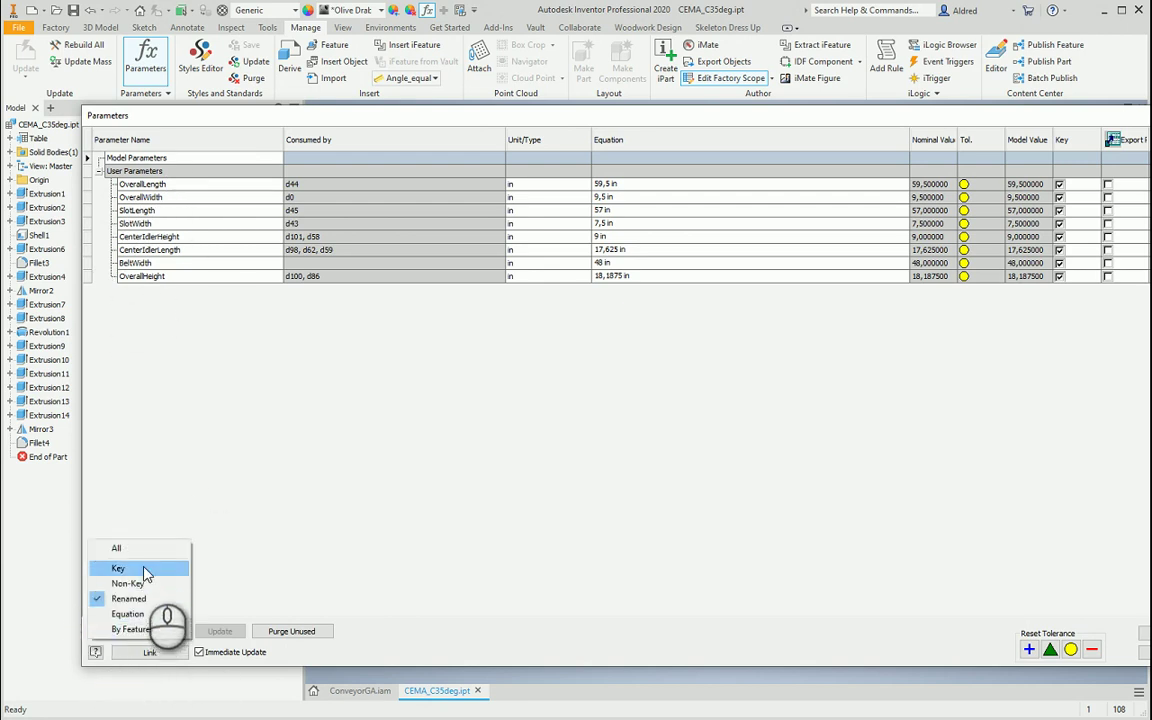
- Show all parameters and rename the model parameter d1 to test_1
left_click(140, 549)
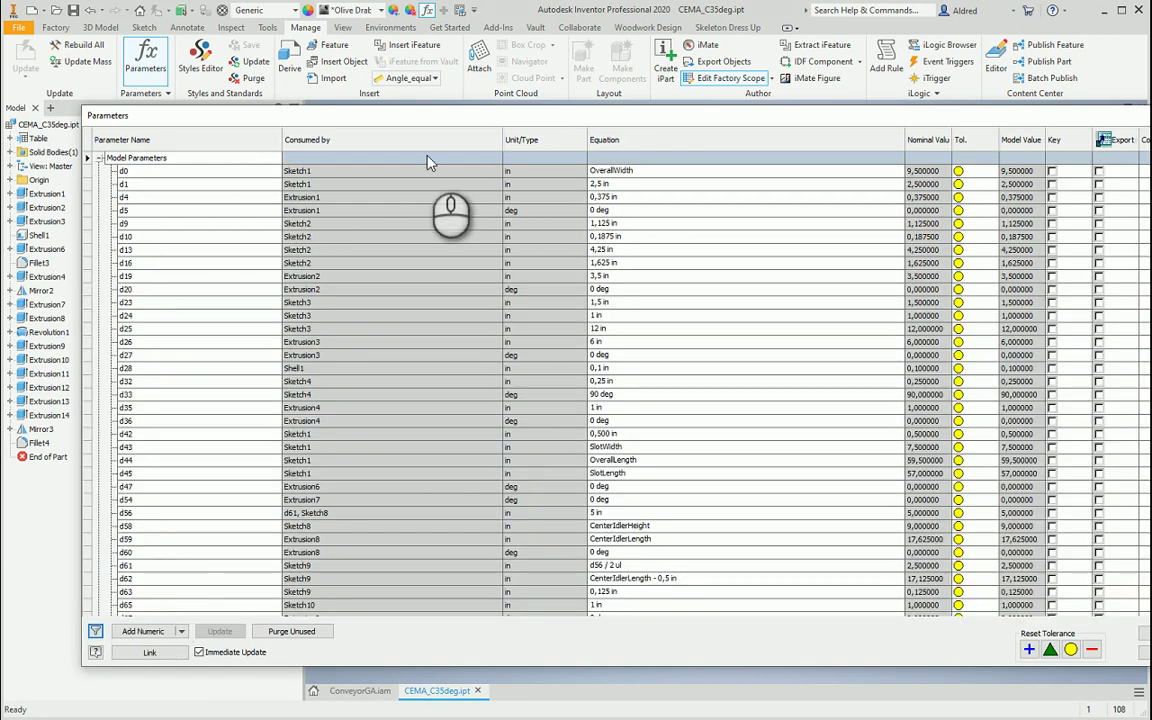
left_click(140, 184)
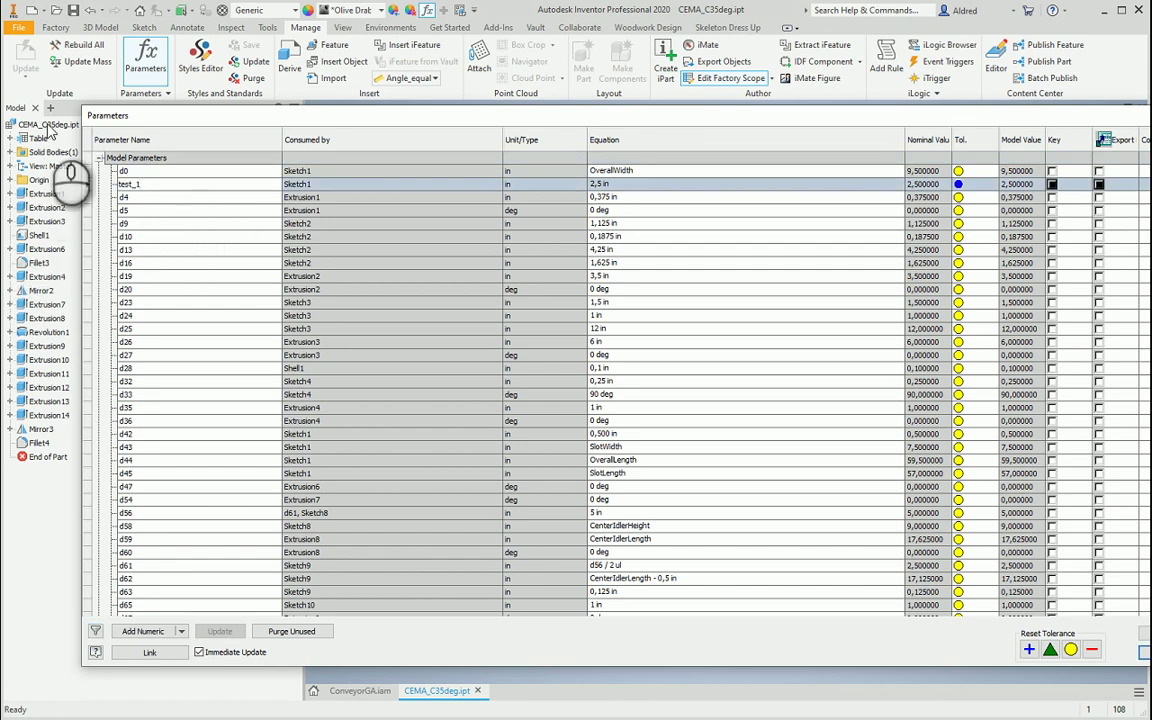
left_click(145, 224)
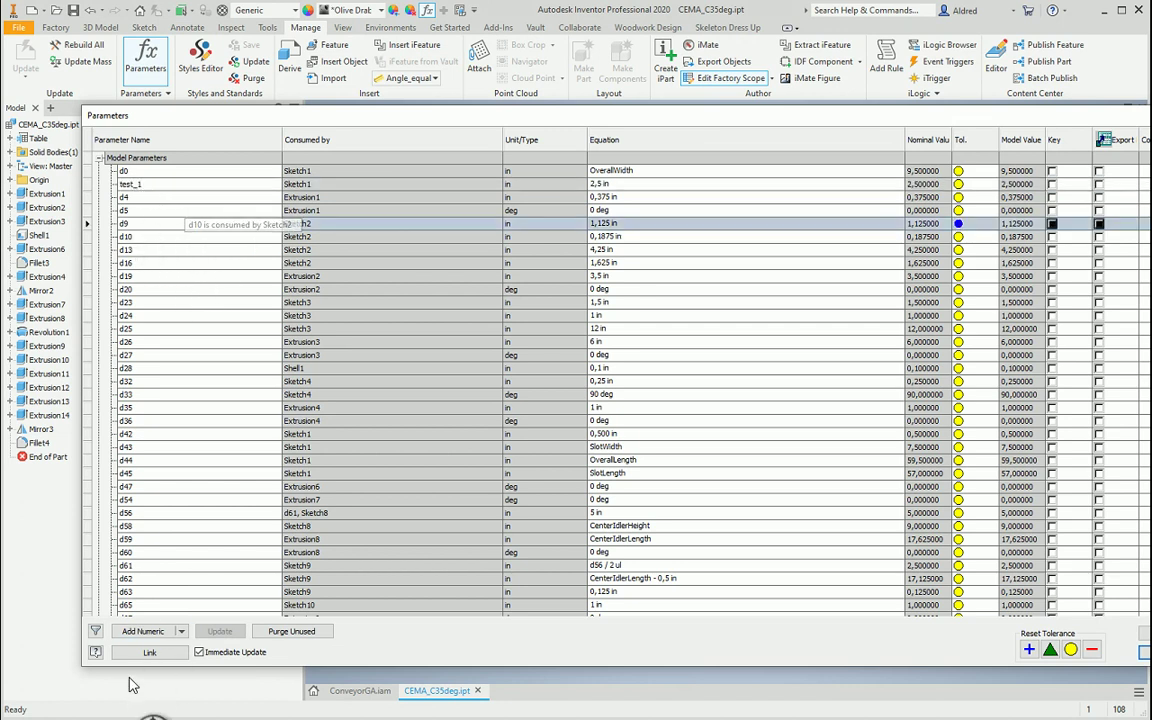
- Filter the table by Renamed and by Equation, and examine the equations of parameters d61 and d62
left_click(93, 632)
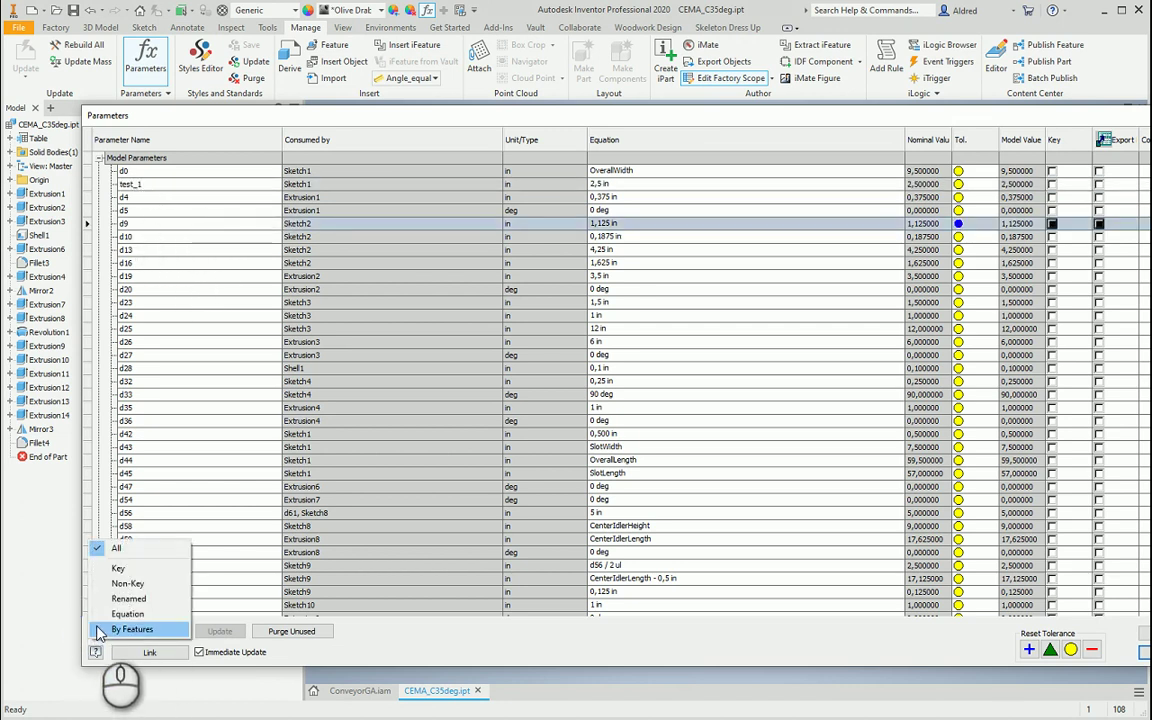
left_click(146, 598)
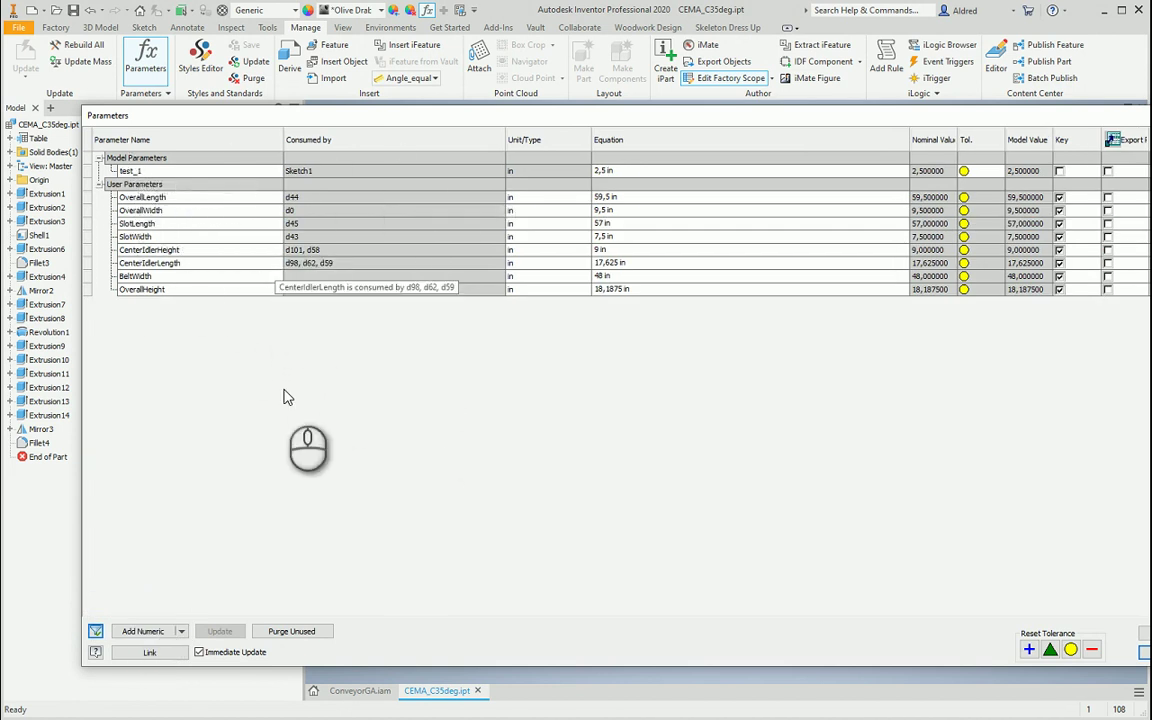
left_click(96, 633)
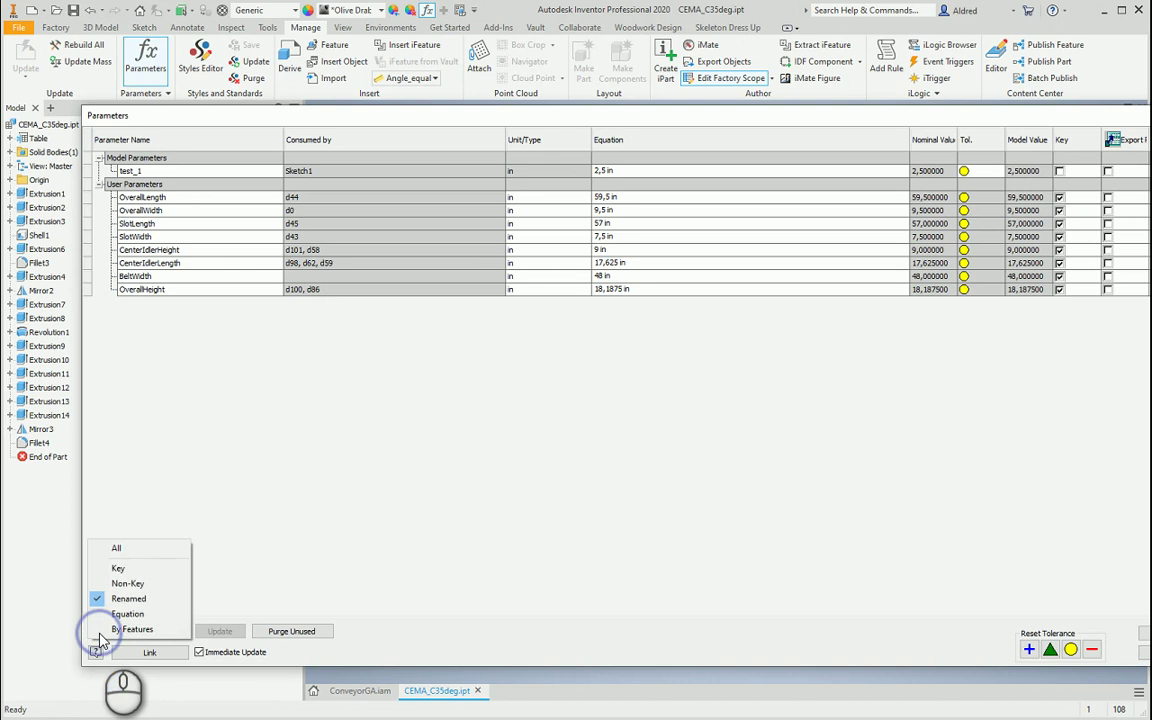
left_click(127, 618)
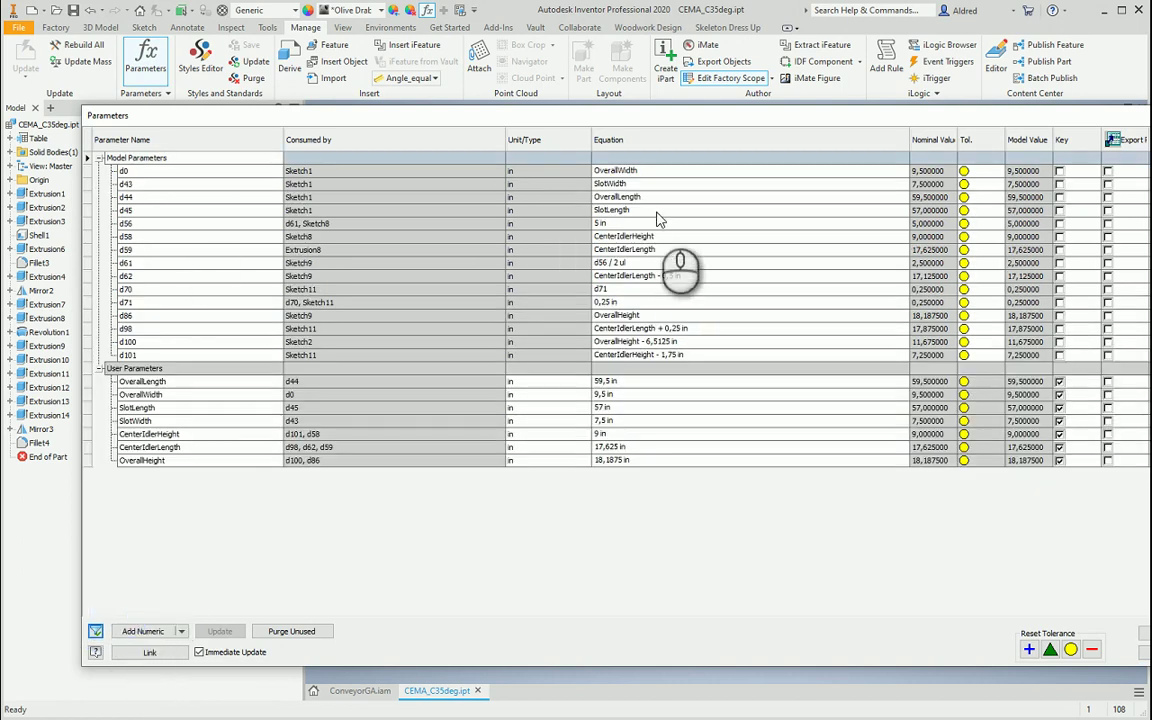
left_click(631, 265)
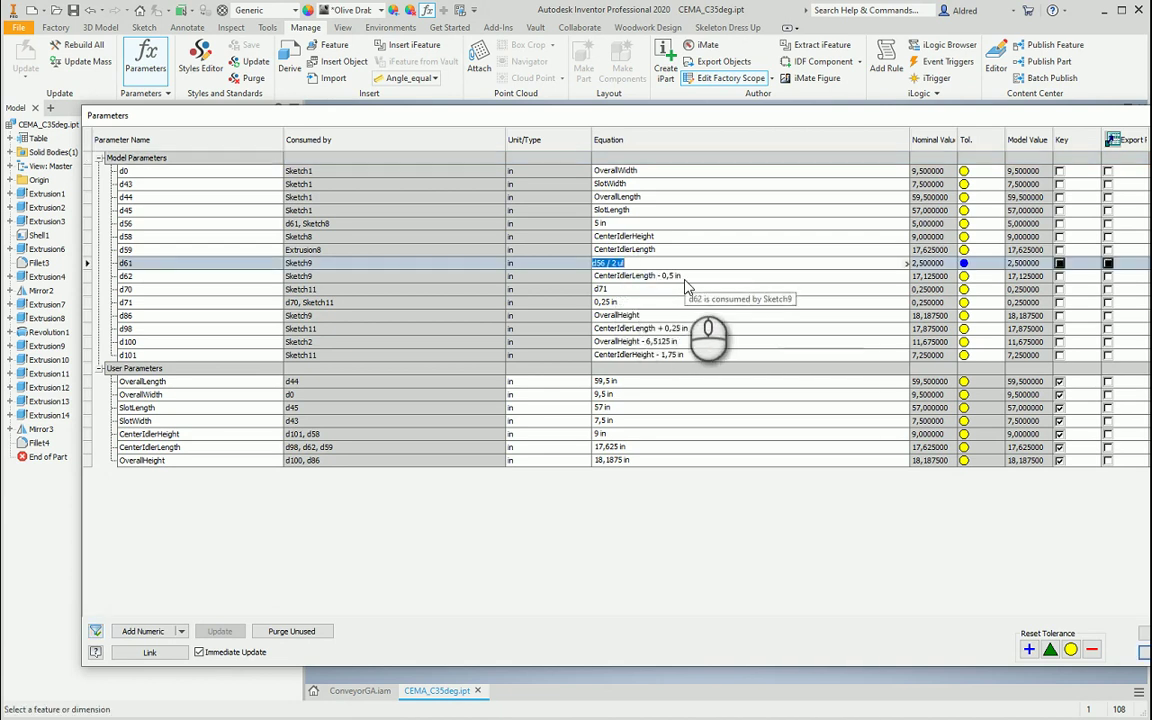
left_click(689, 276)
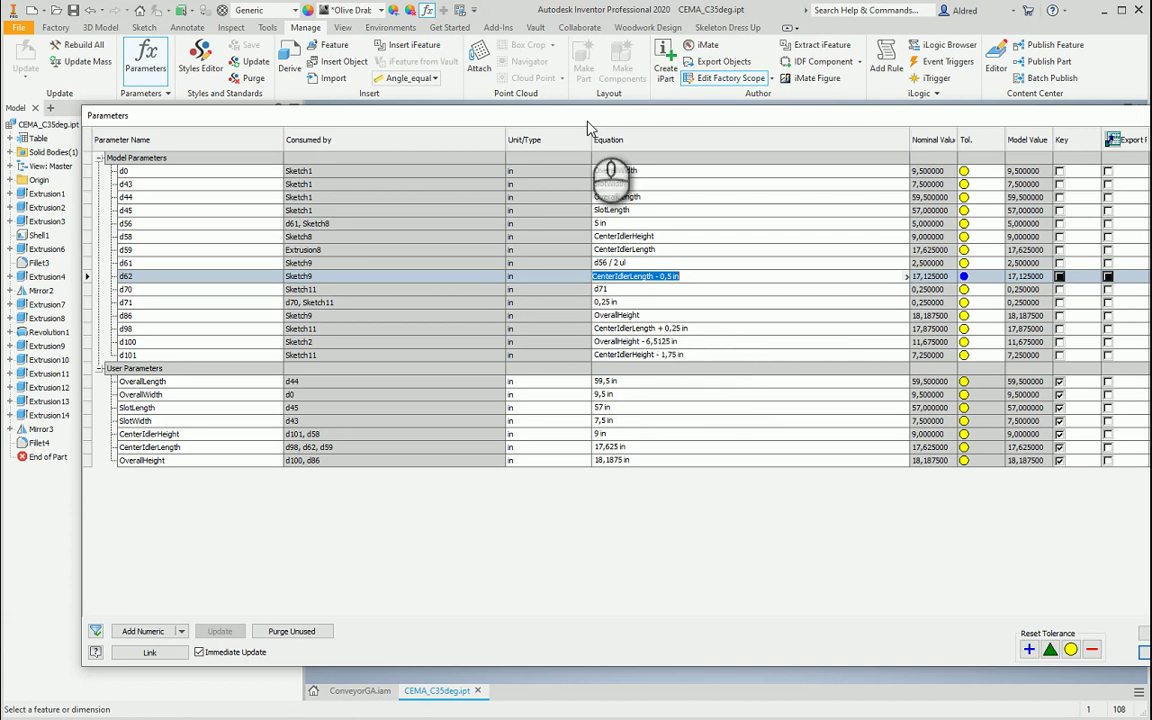
- Filter the parameter table by features and select Extrusion10 as the feature whose parameters are listed
left_click(95, 632)
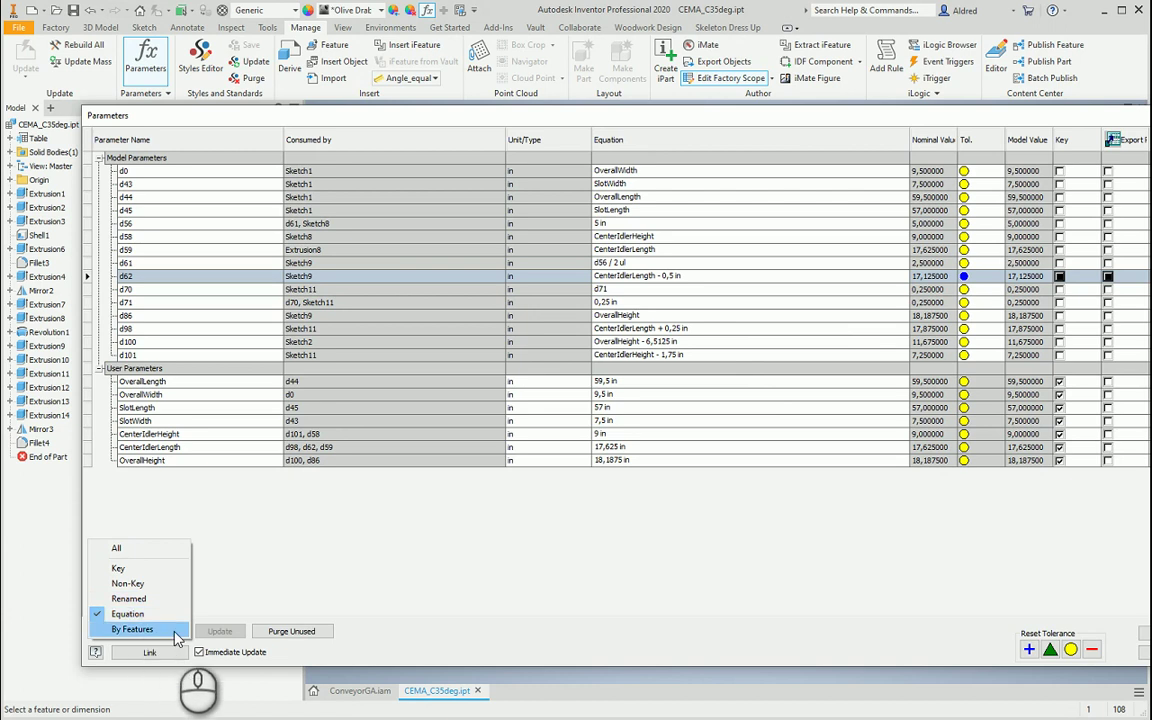
left_click(133, 629)
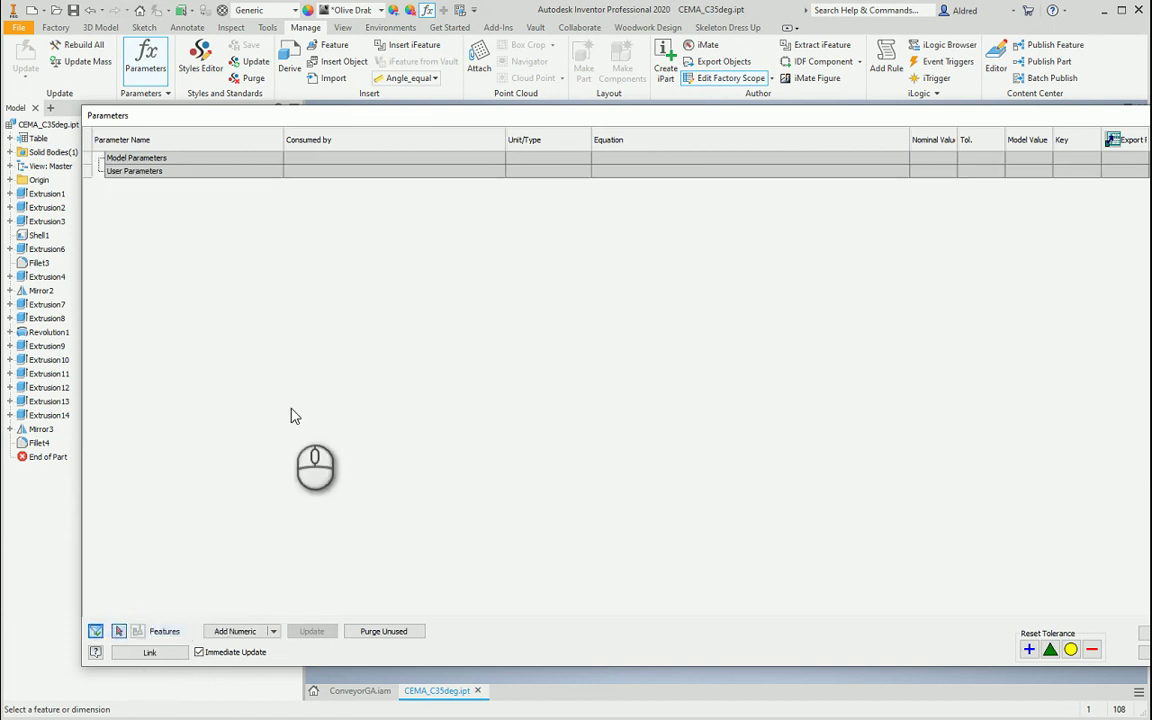
left_click_drag(309, 116, 411, 117)
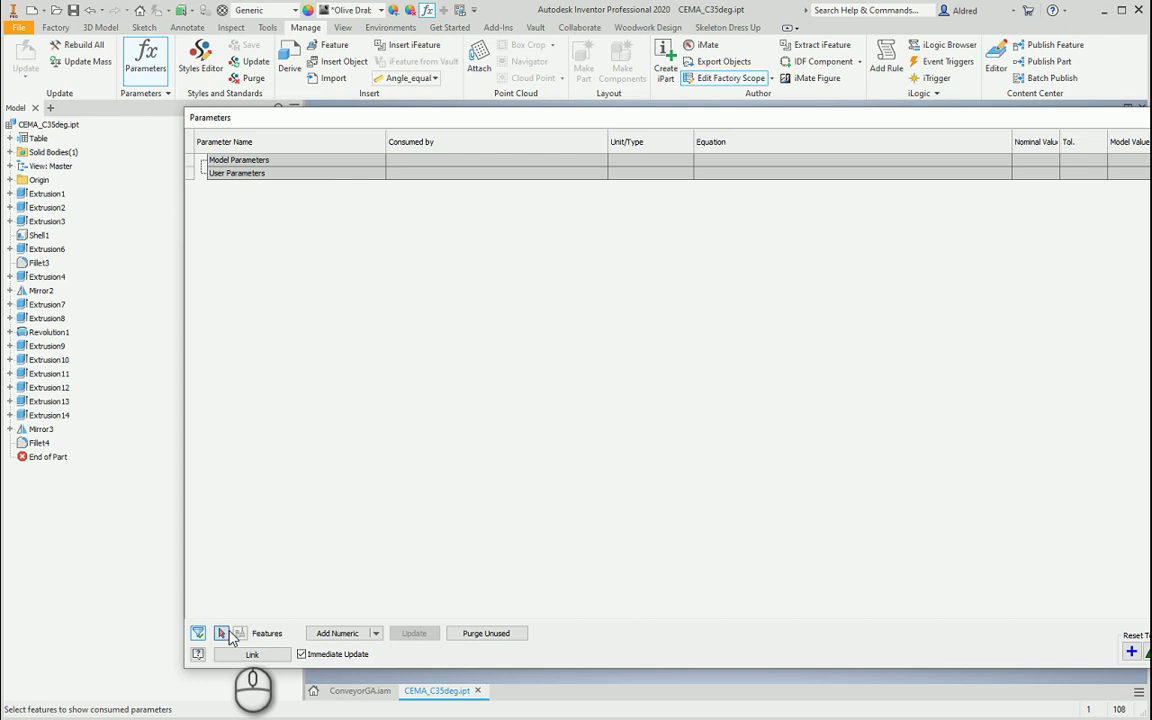
left_click(52, 362)
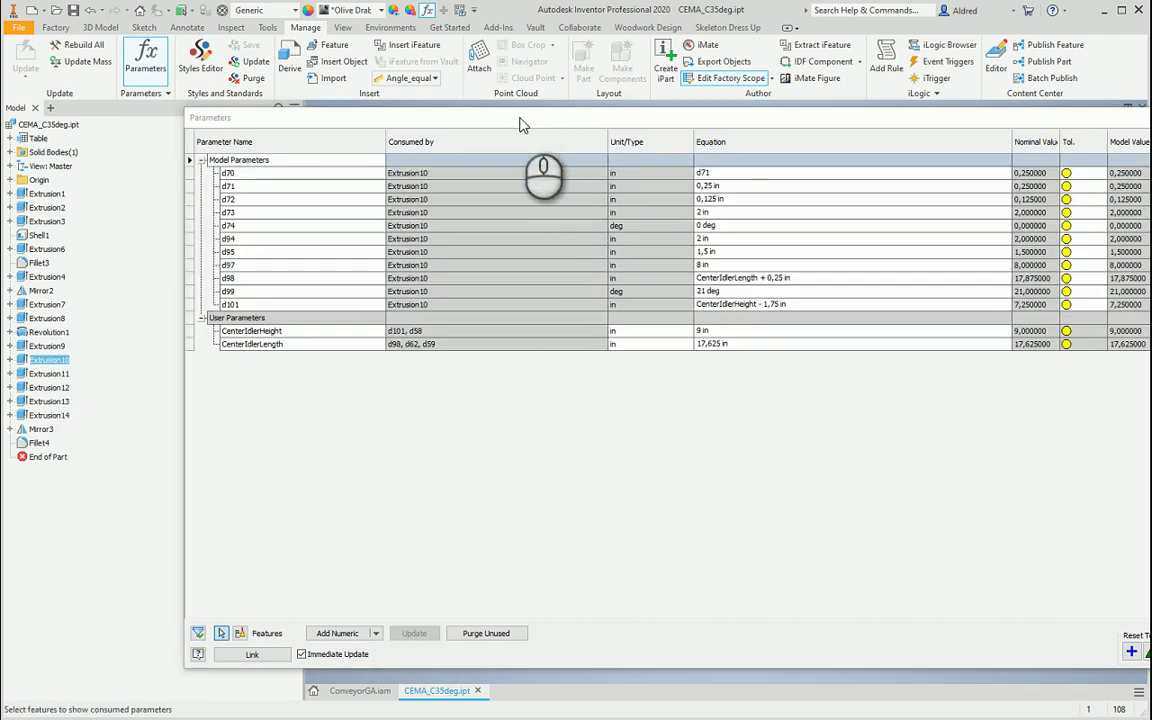
- Move the Parameters window aside to examine Extrusion10 in the model, and bring it back to review that feature's parameters and equations
left_click_drag(520, 125, 714, 539)
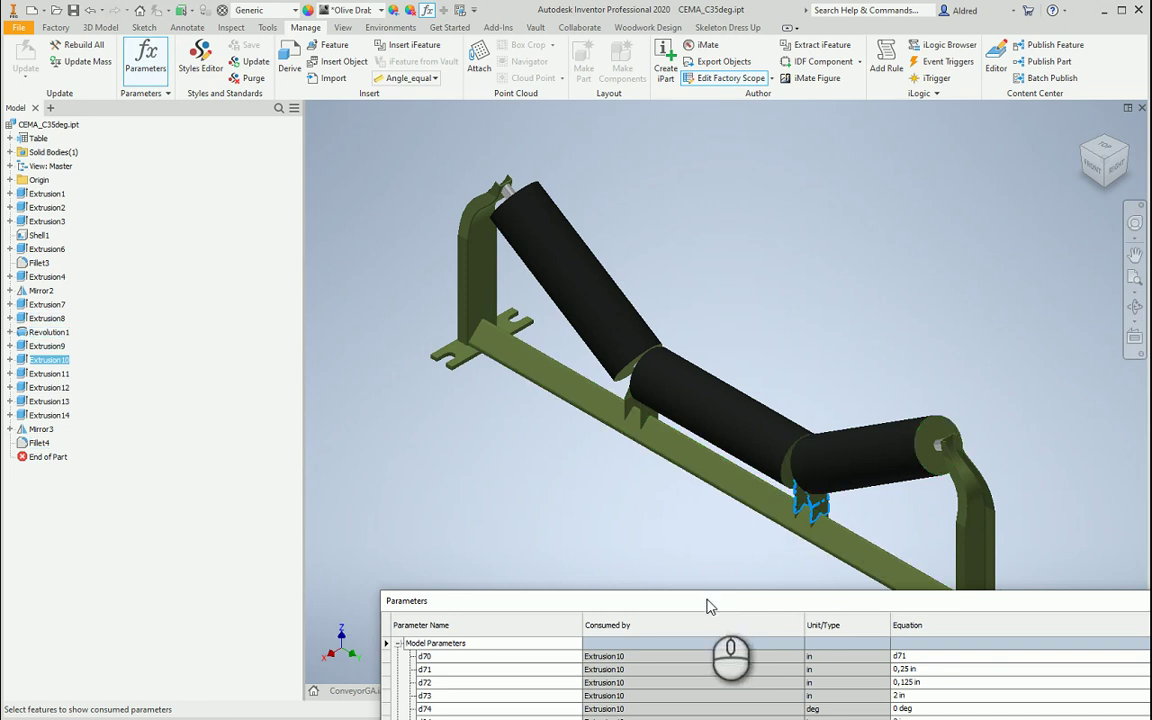
left_click_drag(709, 606, 615, 183)
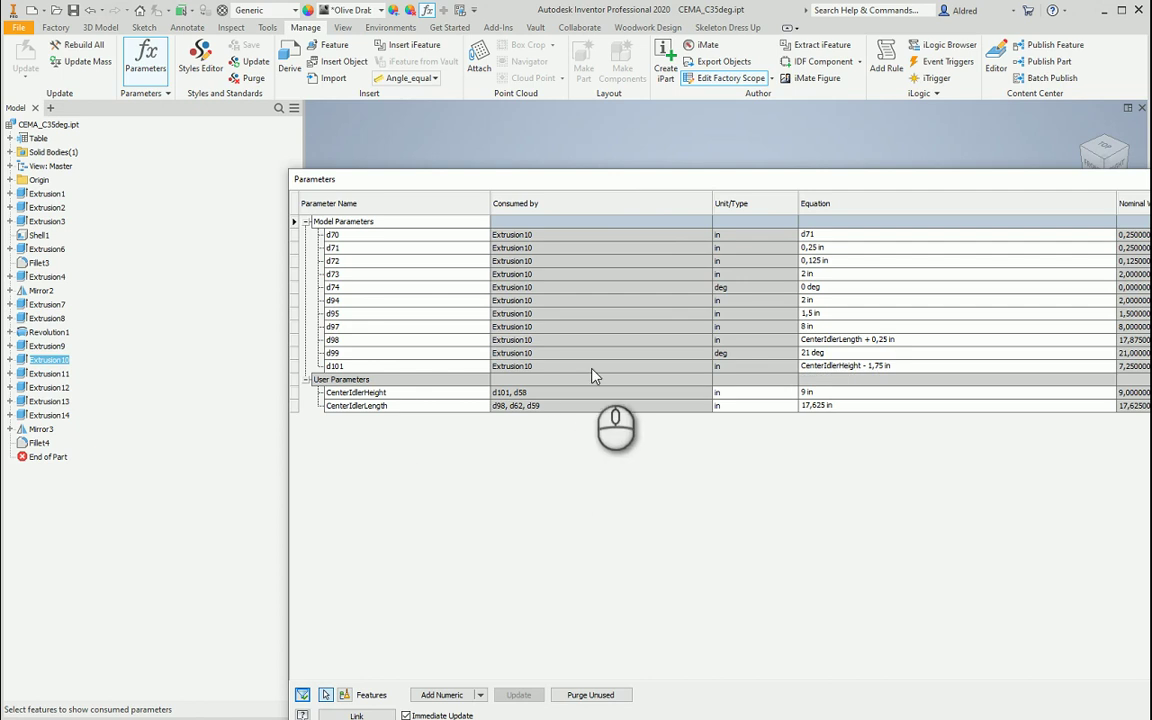
left_click_drag(816, 180, 701, 188)
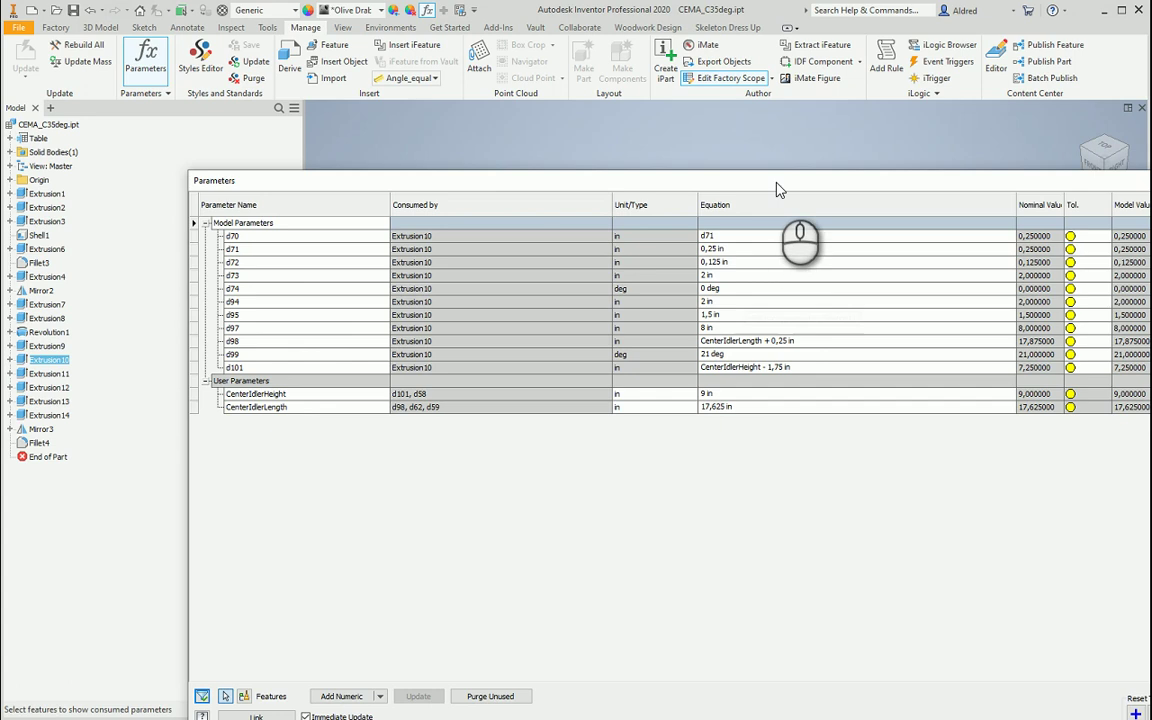
left_click_drag(775, 186, 668, 133)
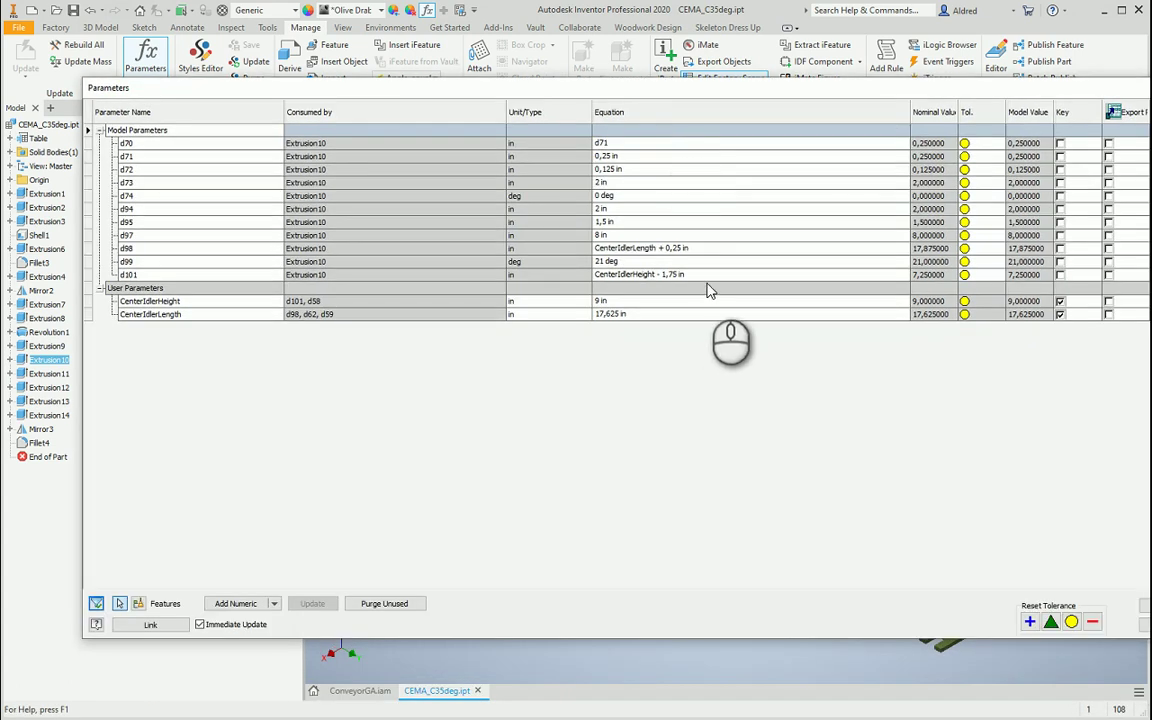